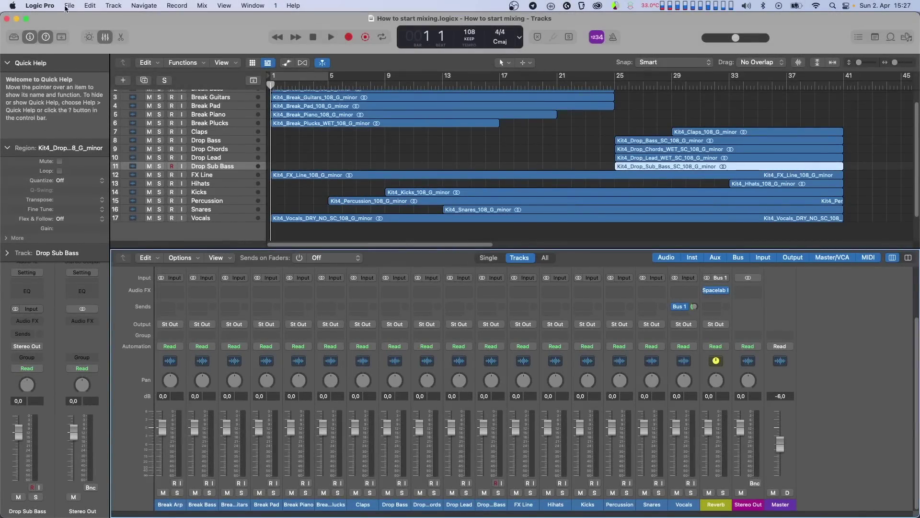
# Check the project's audio settings, then close them
pyautogui.click(69, 5)
pyautogui.moveTo(128, 170)
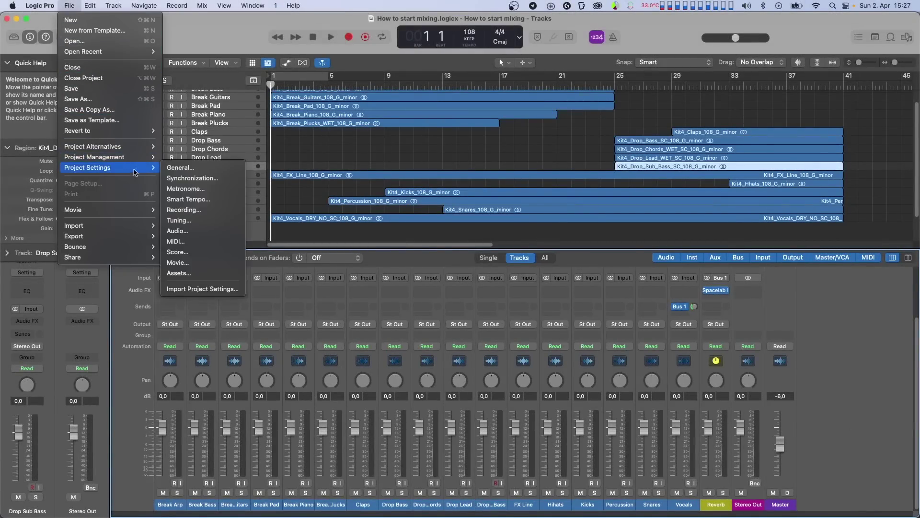
pyautogui.click(177, 233)
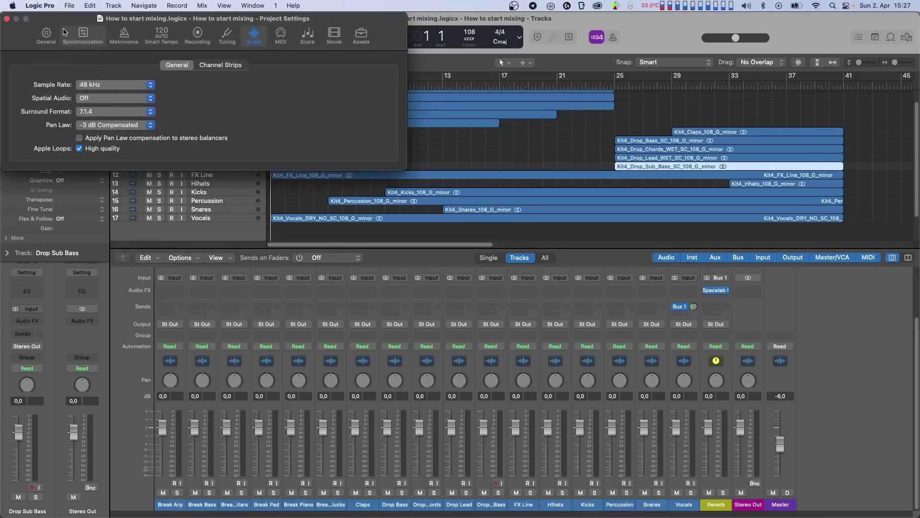
pyautogui.moveTo(86, 19); pyautogui.dragTo(267, 146)
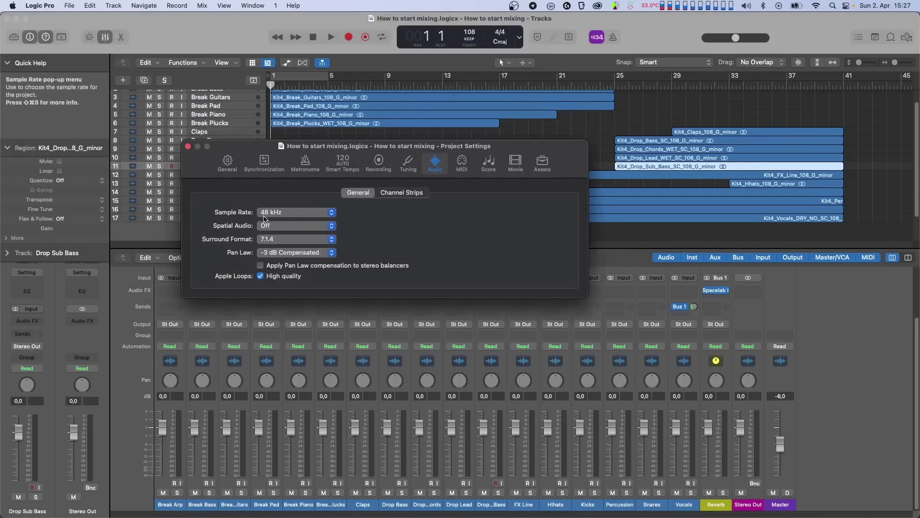
pyautogui.click(188, 146)
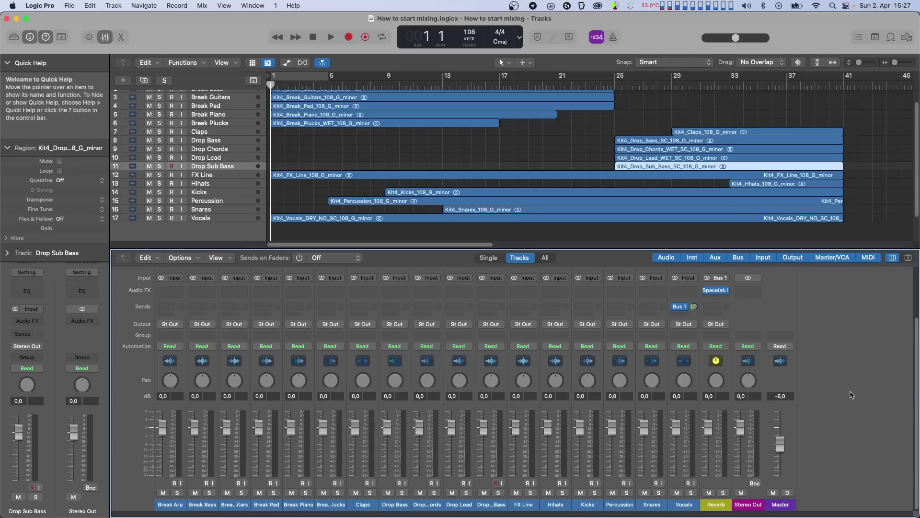
# Insert Dolby Atmos Composer Essential on the Stereo Out, reposition its window, and audition briefly
pyautogui.click(749, 291)
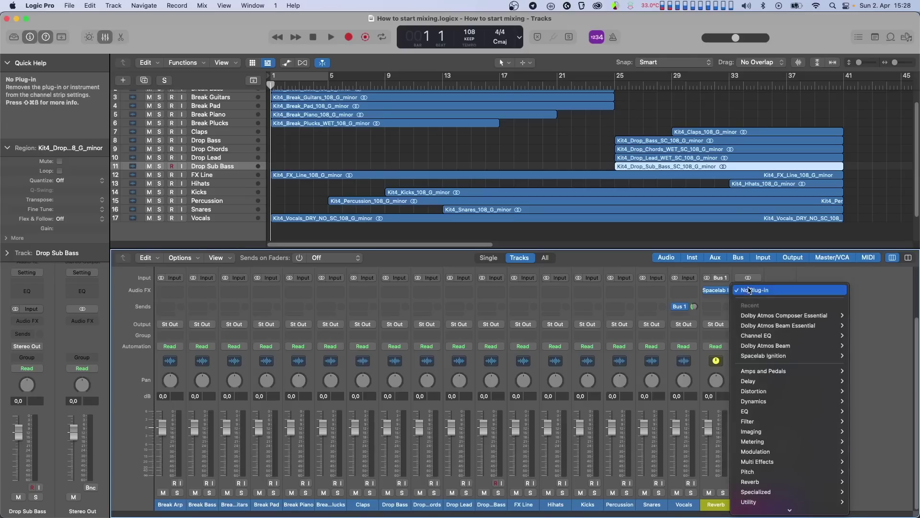
pyautogui.moveTo(791, 315)
pyautogui.click(865, 317)
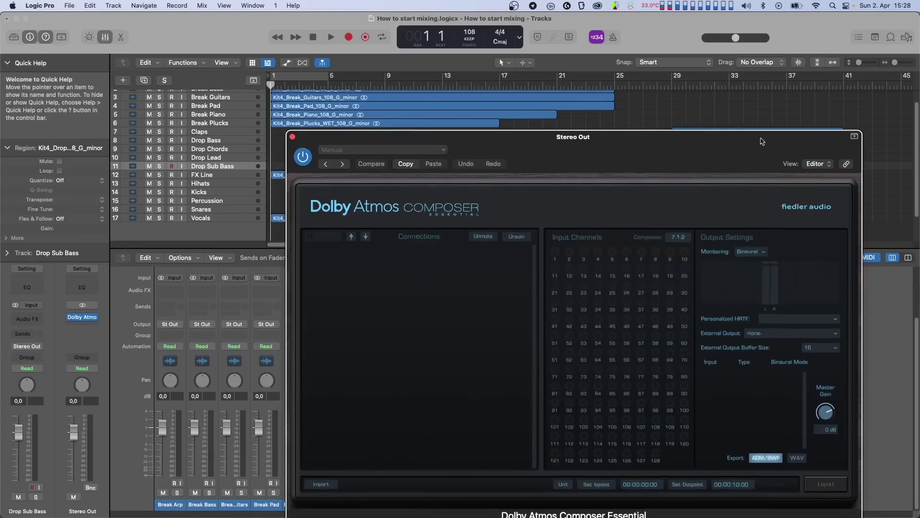
pyautogui.moveTo(762, 141); pyautogui.dragTo(786, 99)
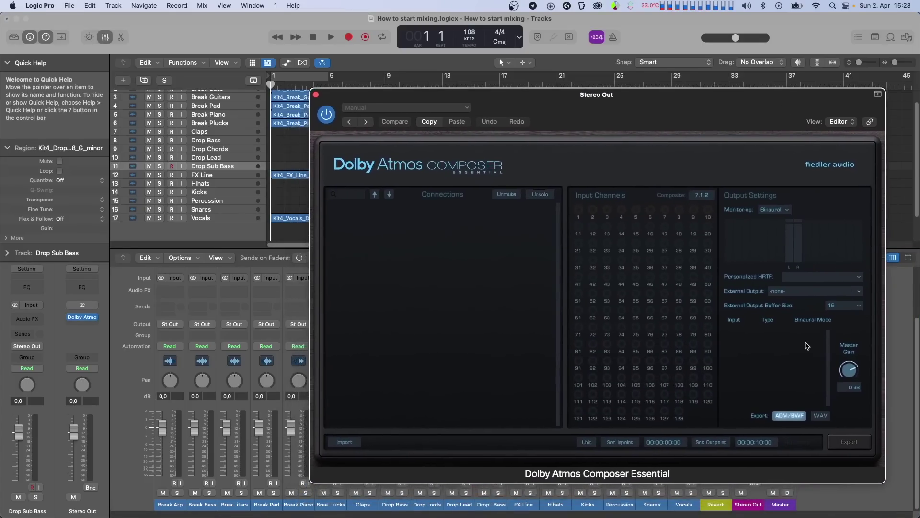
pyautogui.press('space')
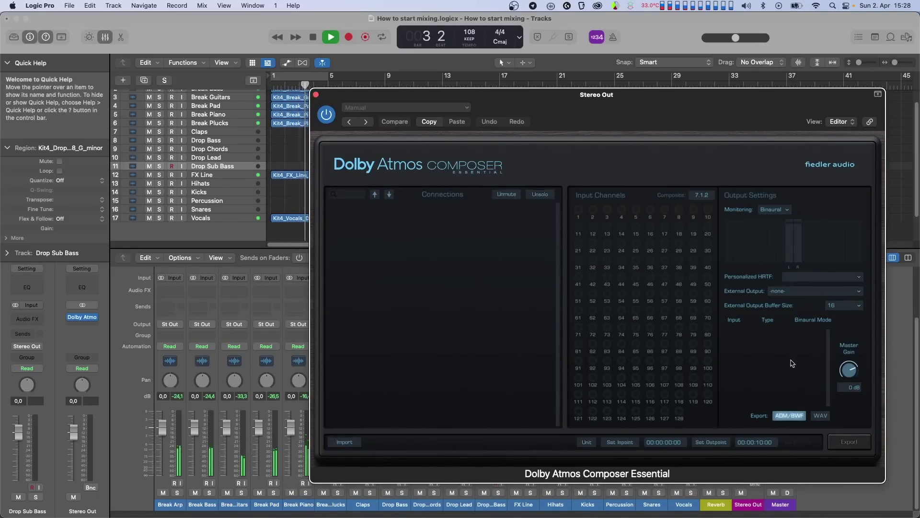
pyautogui.press('space')
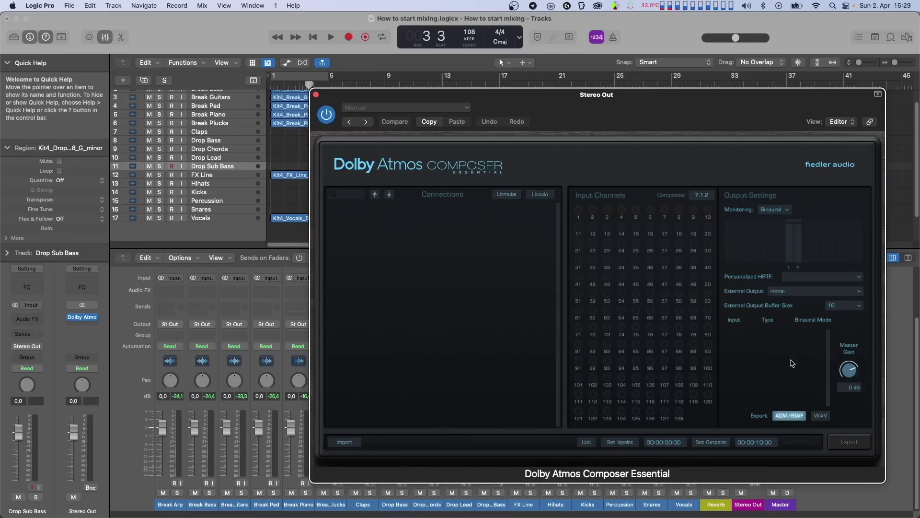
# Add Dolby Atmos Beam Essential to Break Arp, audition from bar 1, then close its Beam window
pyautogui.click(167, 290)
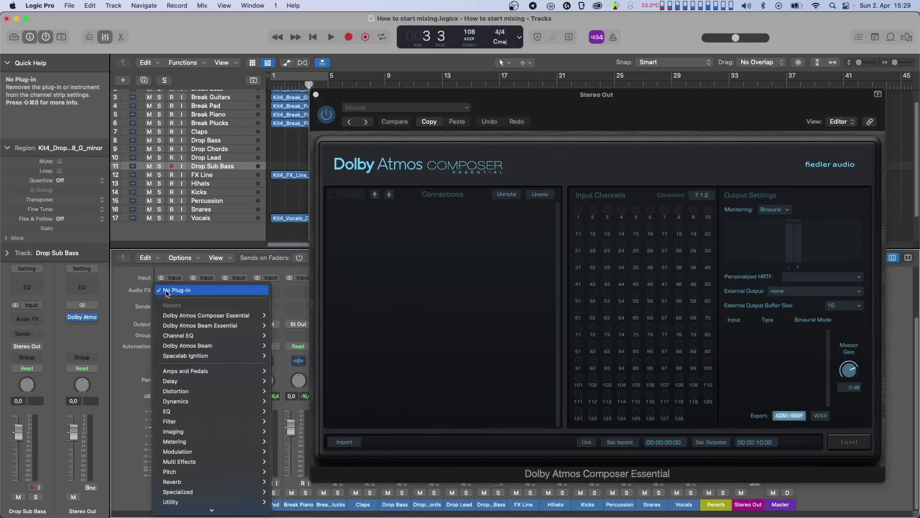
pyautogui.click(181, 330)
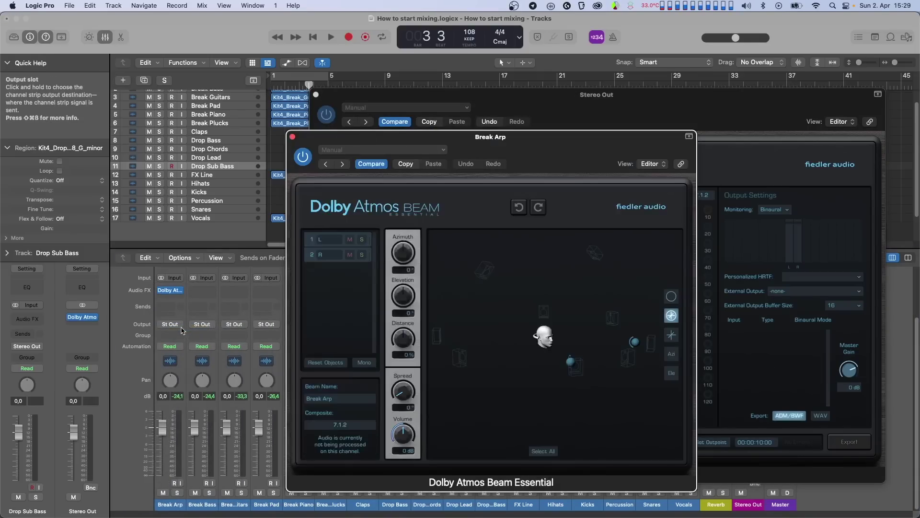
pyautogui.press('Return')
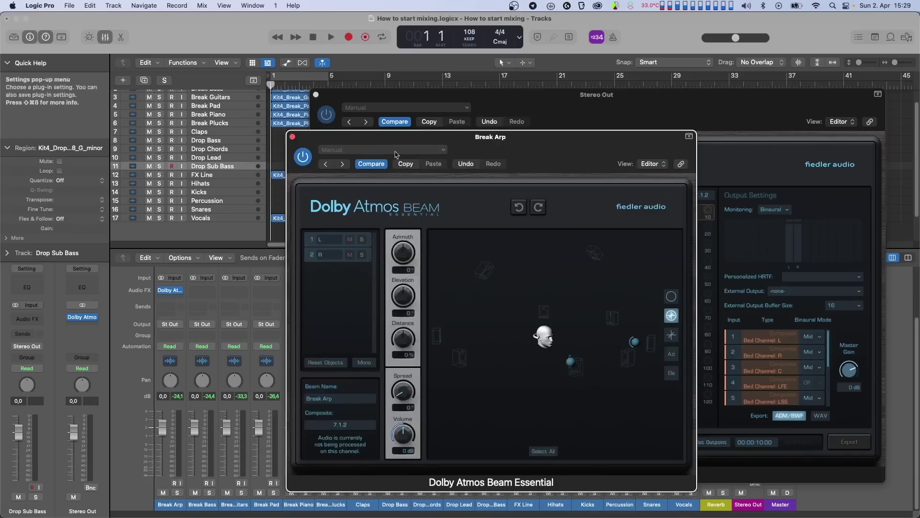
pyautogui.press('space')
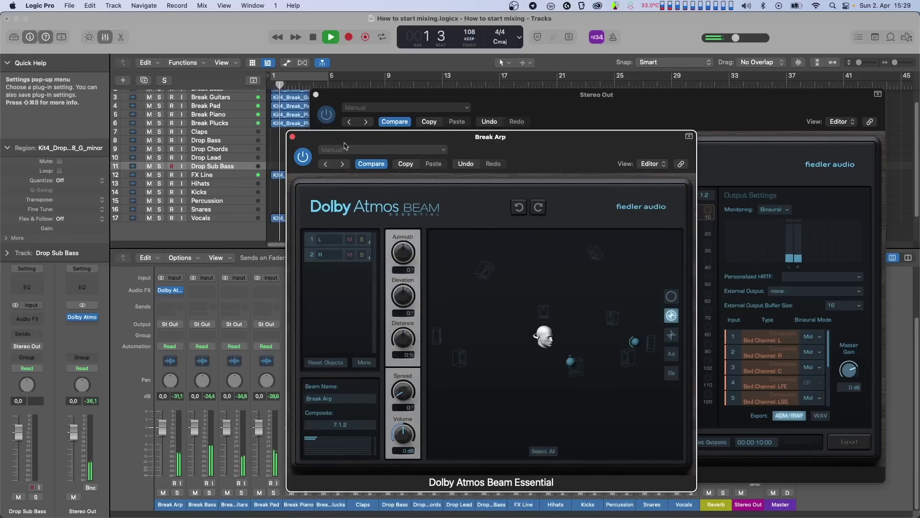
pyautogui.moveTo(337, 138); pyautogui.dragTo(321, 135)
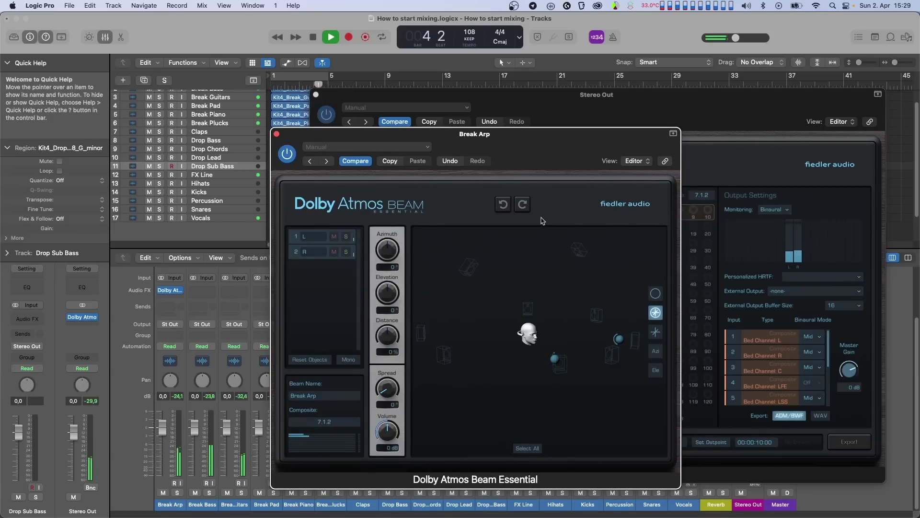
pyautogui.press('space')
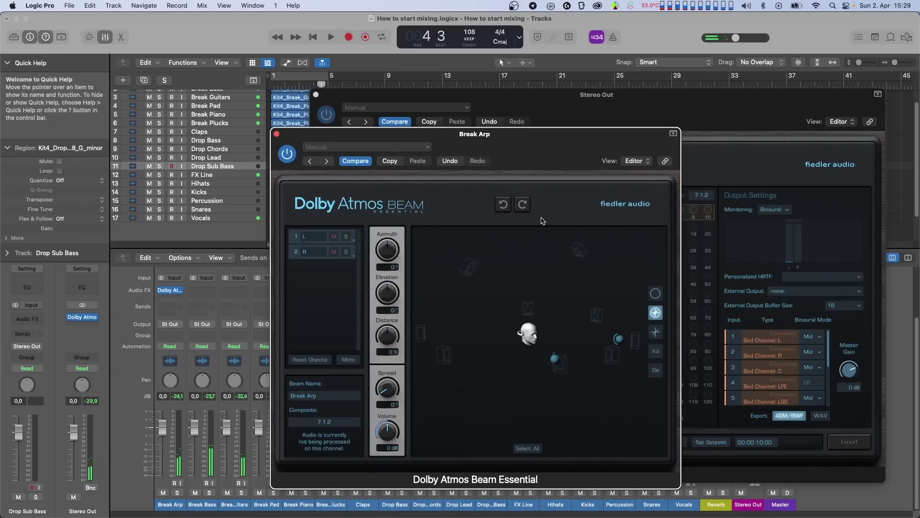
pyautogui.click(312, 37)
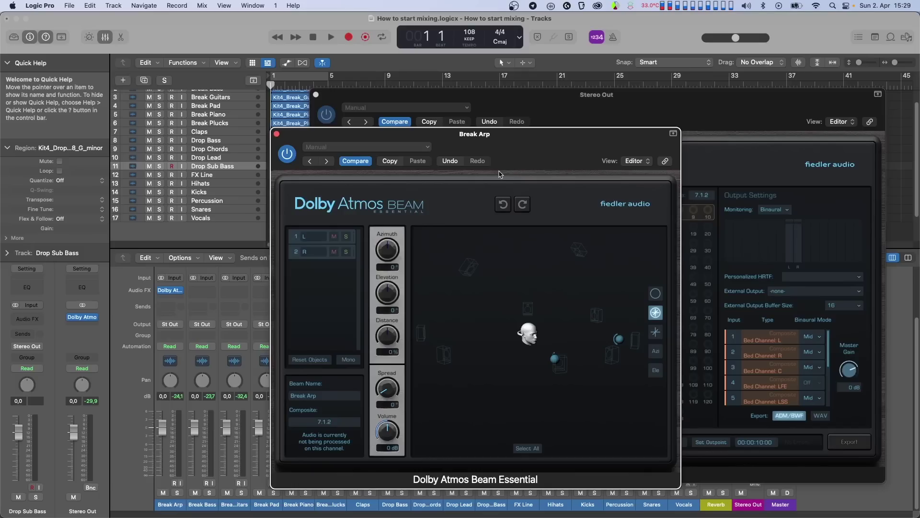
pyautogui.click(277, 134)
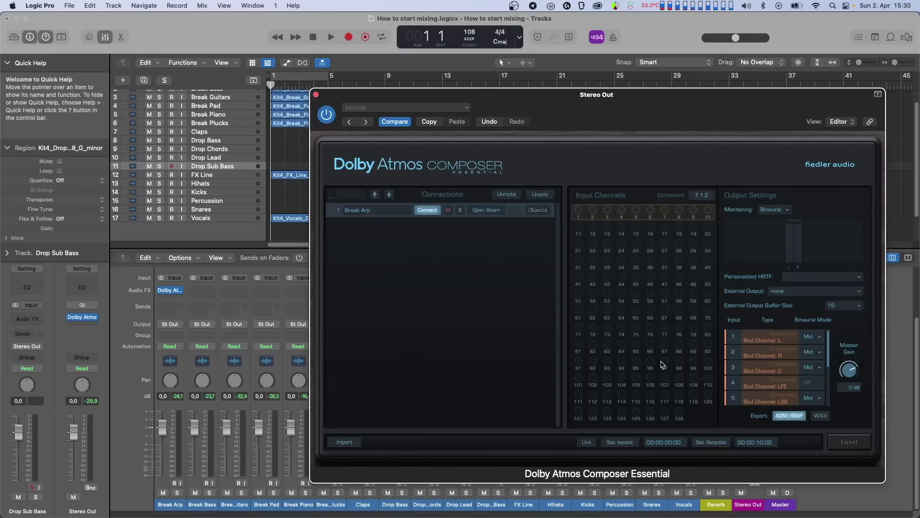
# Select every track, starting from Break Bass, and insert Dolby Atmos Beam Essential on all of them
pyautogui.click(202, 504)
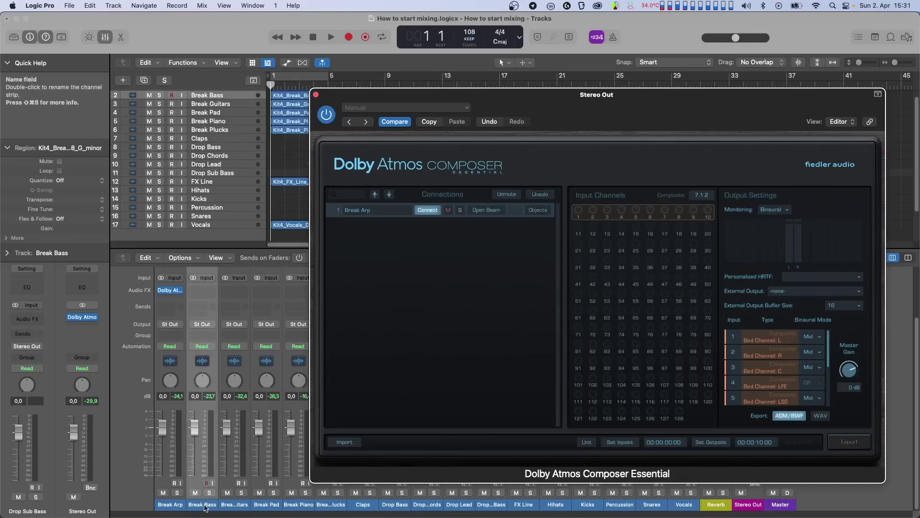
pyautogui.press('super+a')
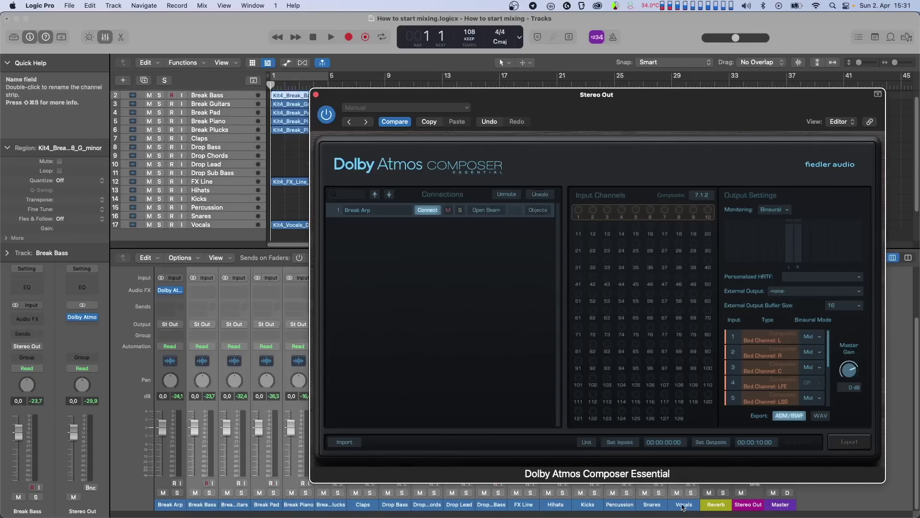
pyautogui.click(202, 290)
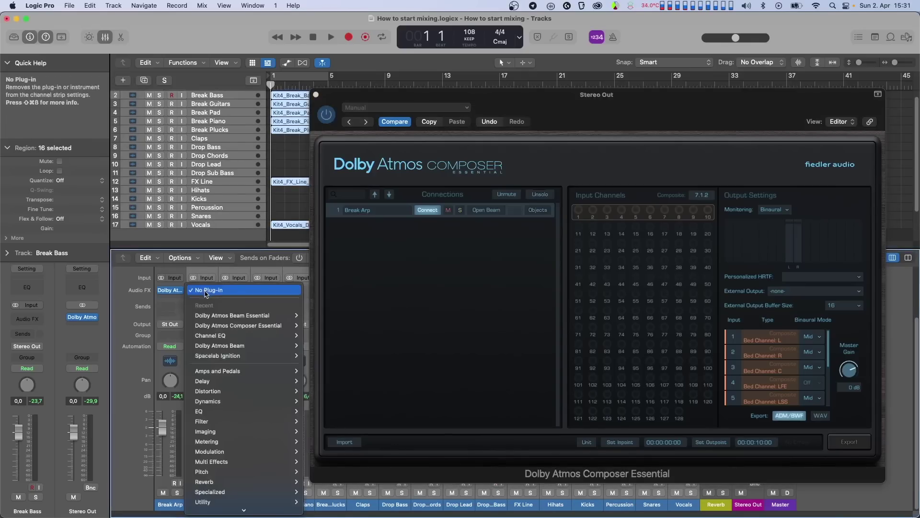
pyautogui.click(216, 317)
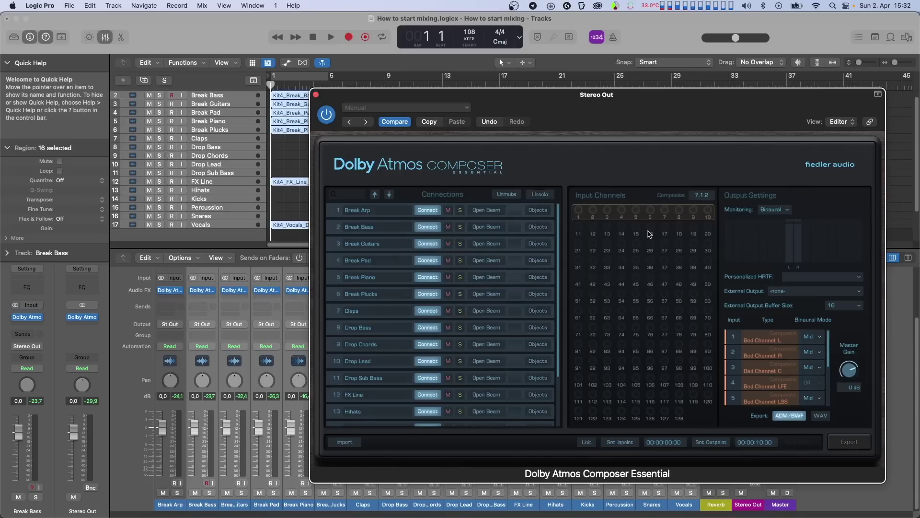
pyautogui.click(705, 196)
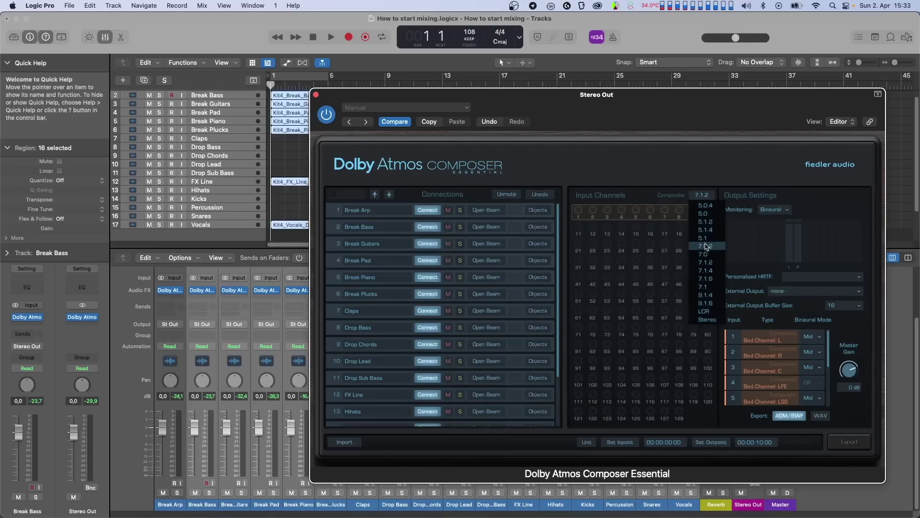
pyautogui.click(706, 262)
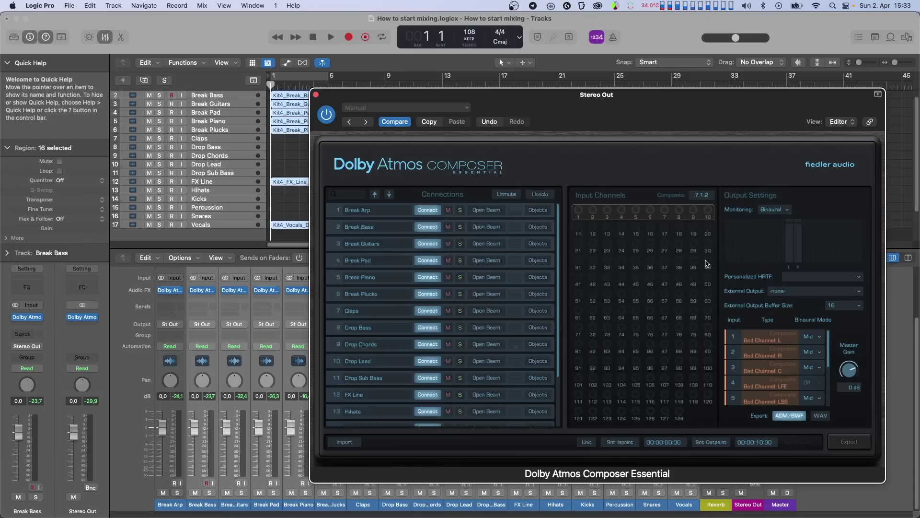
# Leave Composer monitoring on Binaural and start playing the Atmos mix
pyautogui.click(780, 211)
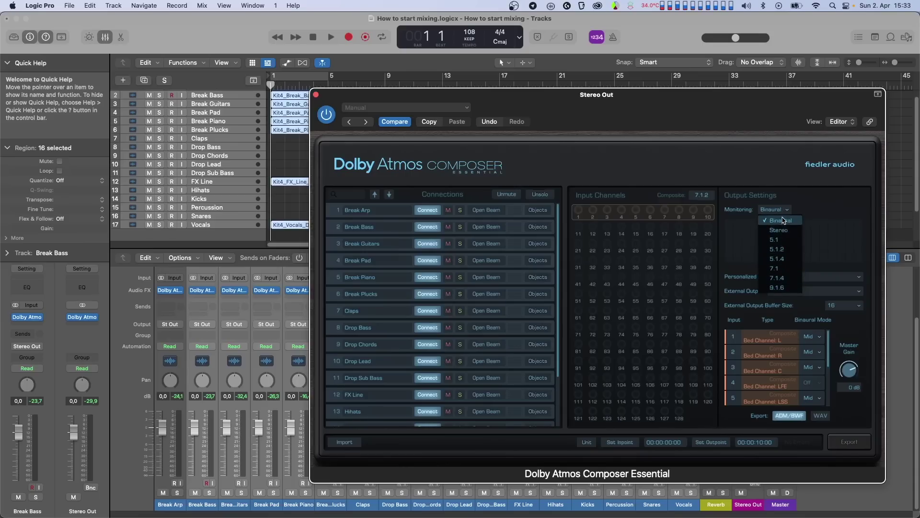
pyautogui.click(783, 221)
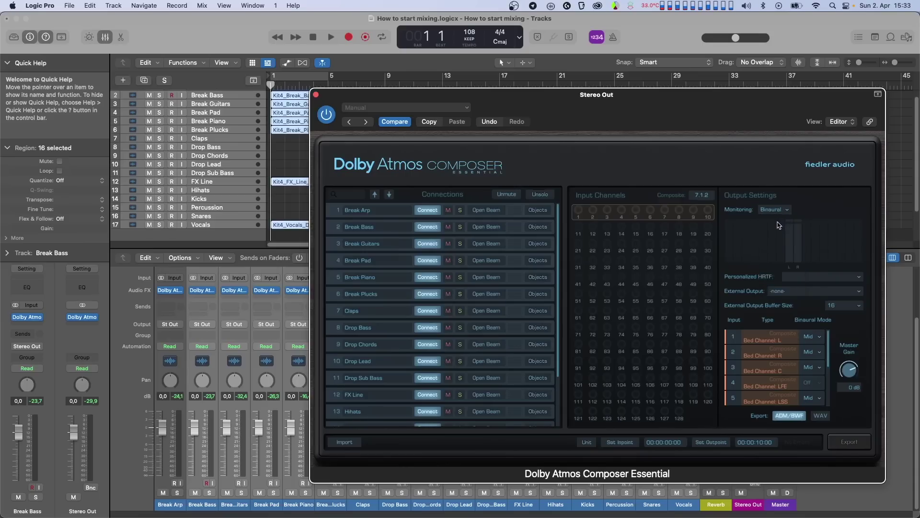
pyautogui.press('space')
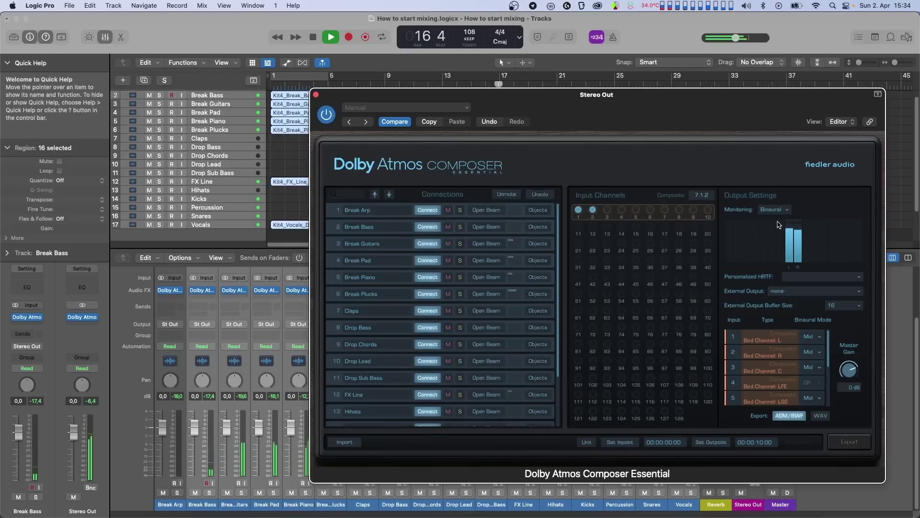
# Stop playback and reload Dolby Atmos Composer on the Stereo Out
pyautogui.press('space')
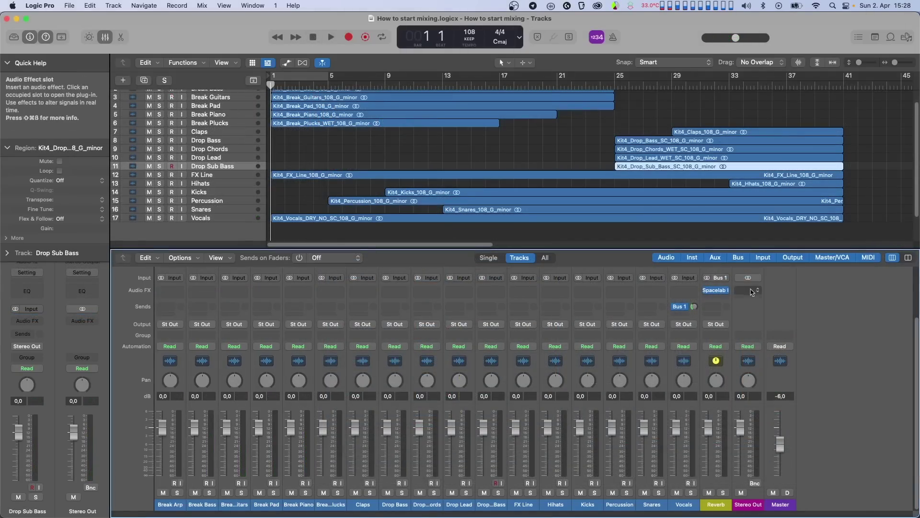
pyautogui.click(752, 292)
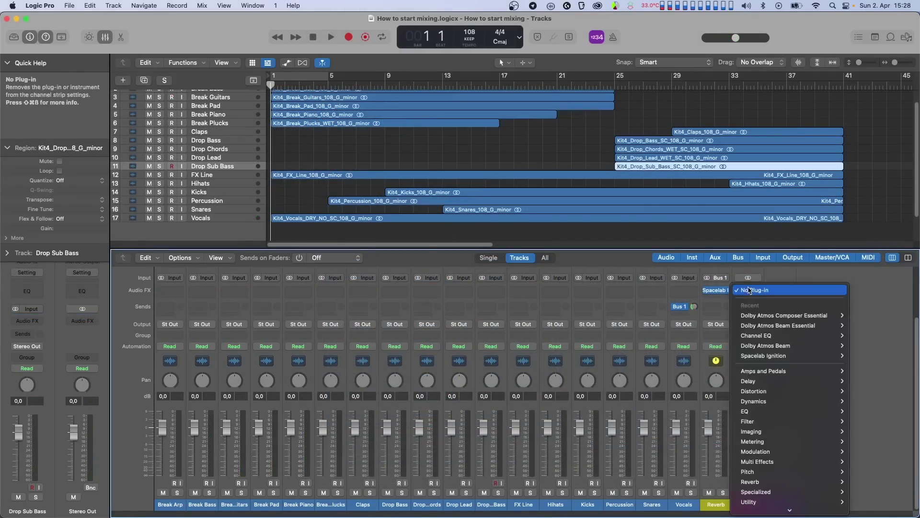
pyautogui.click(772, 317)
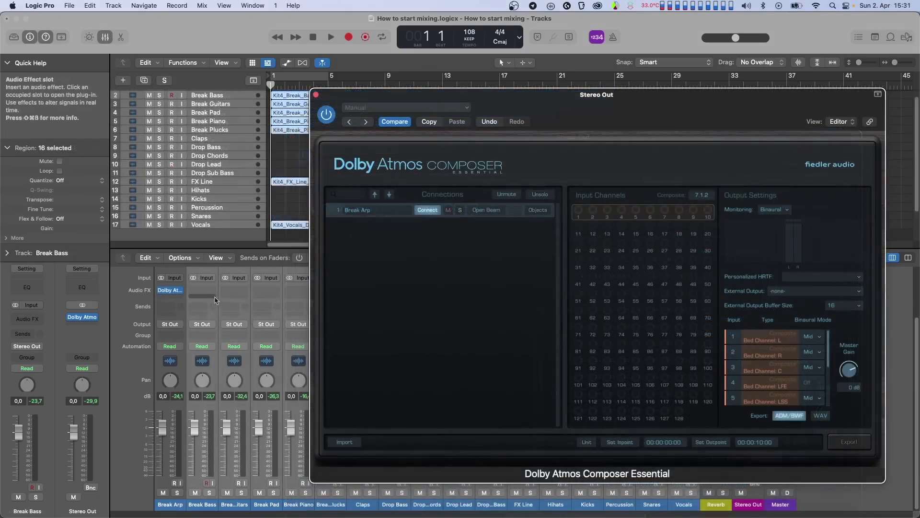
# Re-insert Dolby Atmos Beam Essential on the selected tracks and close the Break Bass Beam window
pyautogui.click(180, 290)
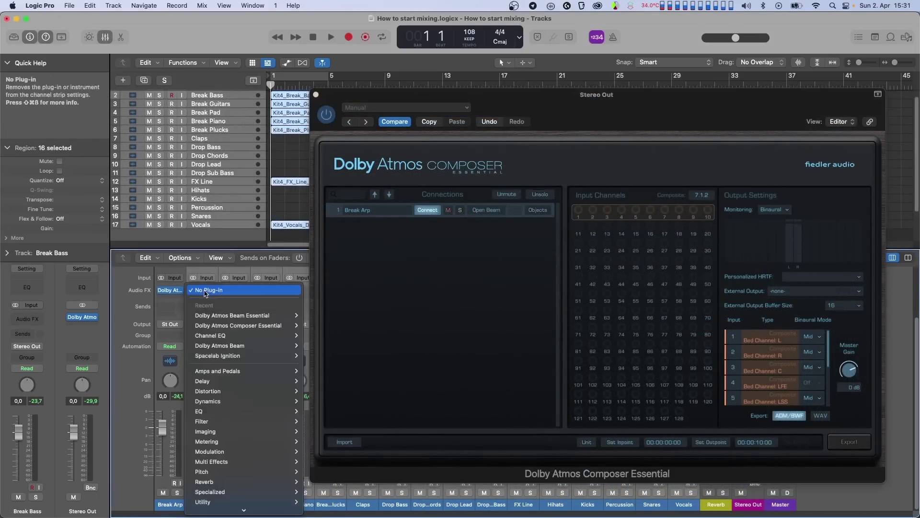
pyautogui.click(215, 316)
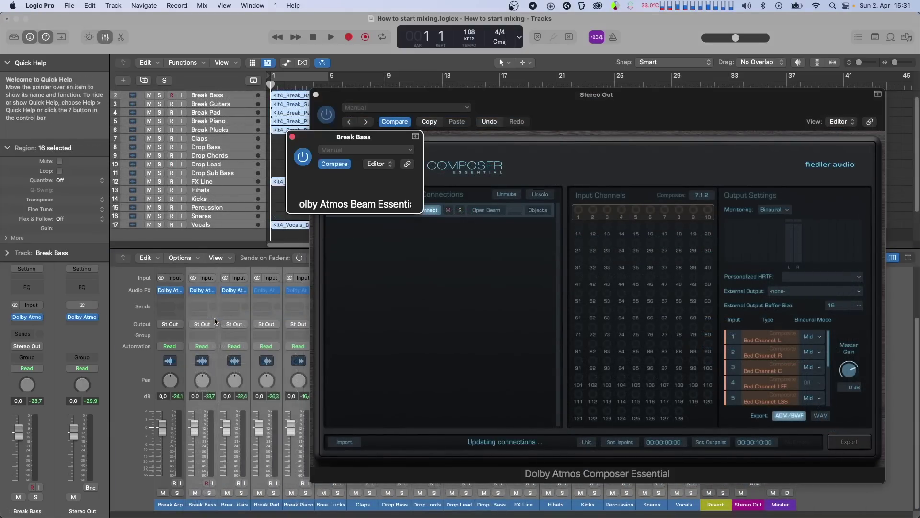
pyautogui.click(293, 138)
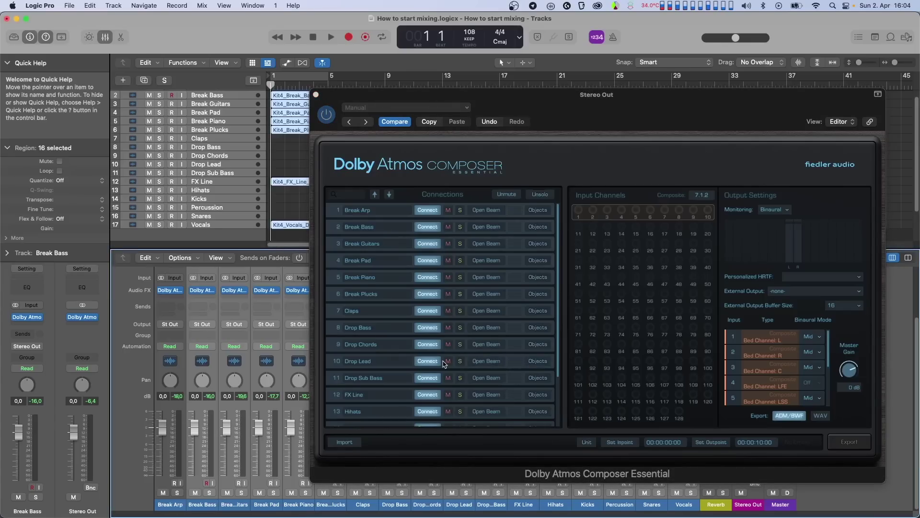
# Solo Vocals in the Composer connections list and open its Beam panner
pyautogui.scroll(-3, 445, 362)
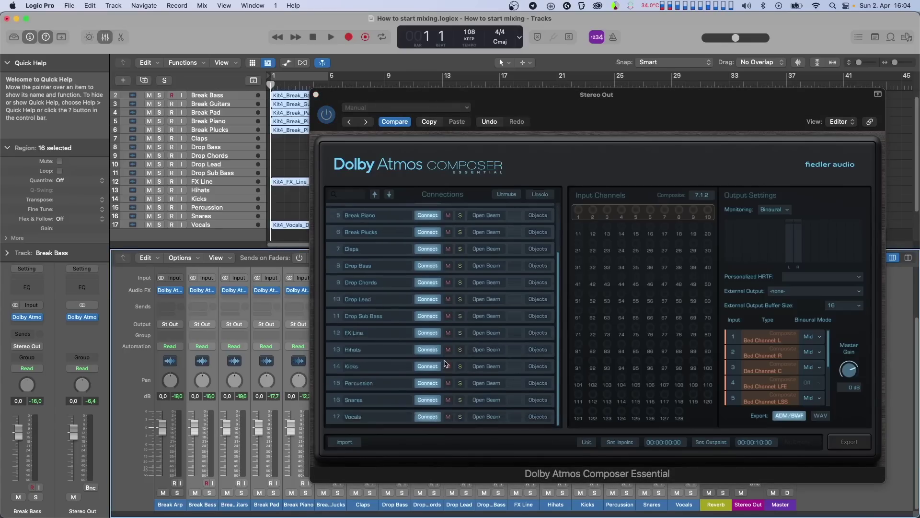
pyautogui.click(461, 417)
pyautogui.click(485, 417)
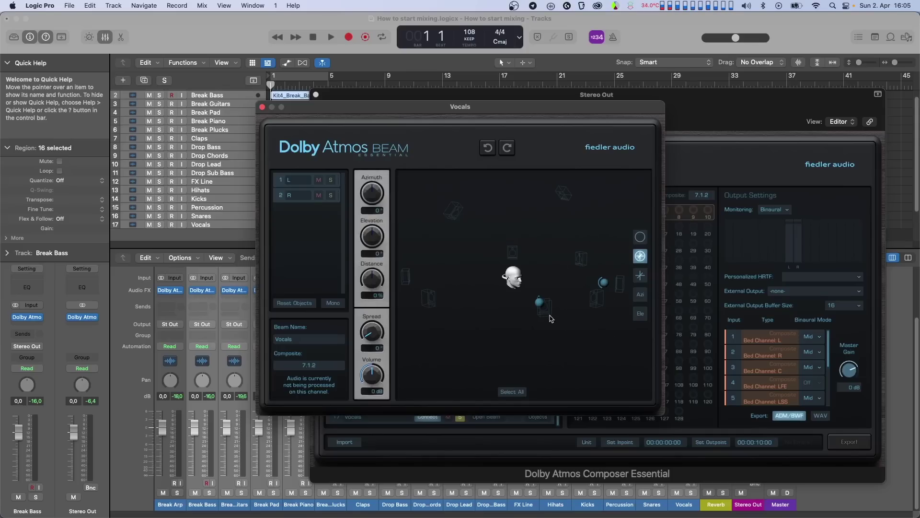
# Rotate the Vocals Beam panner's 3-D view to a new angle around the head
pyautogui.moveTo(542, 311)
pyautogui.mouseDown()
pyautogui.moveTo(530, 329)
pyautogui.moveTo(455, 300)
pyautogui.moveTo(445, 261)
pyautogui.moveTo(567, 315)
pyautogui.moveTo(539, 328)
pyautogui.mouseUp()
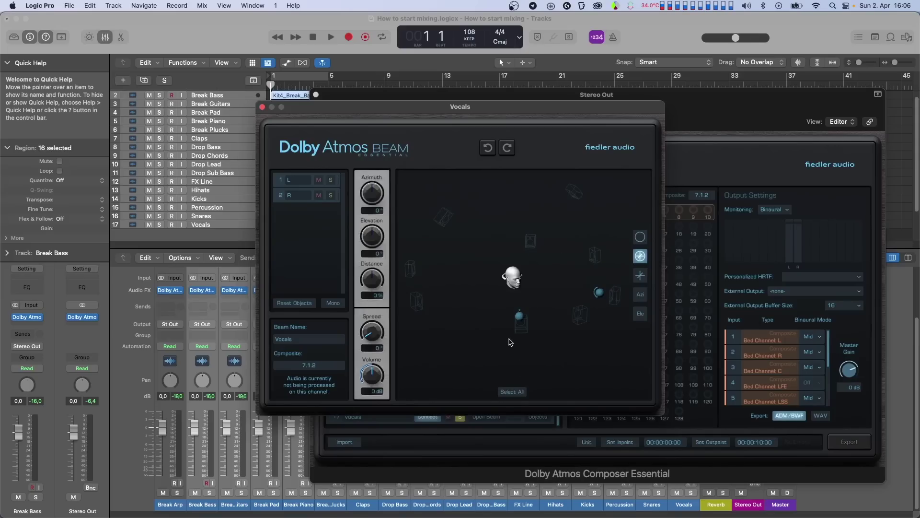
# While the song plays, drag the Vocals L and R objects to new positions around the head
pyautogui.press('space')
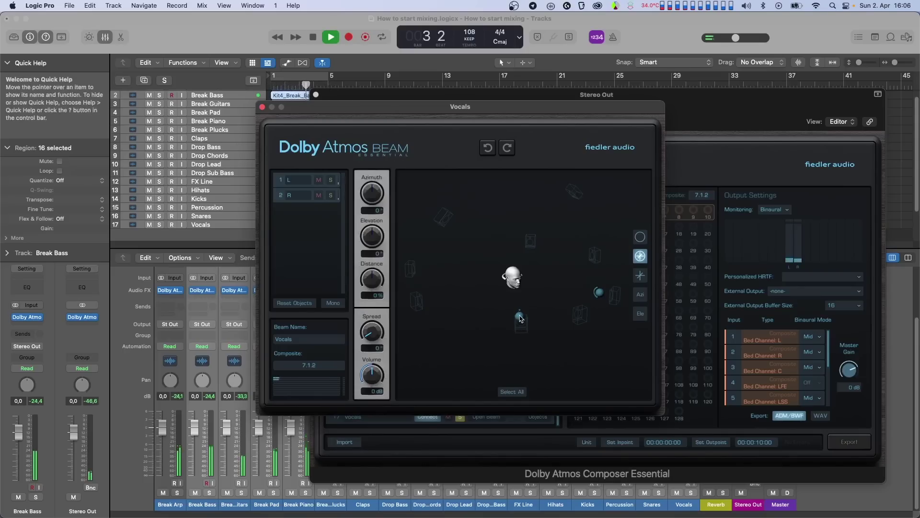
pyautogui.moveTo(521, 317)
pyautogui.mouseDown()
pyautogui.moveTo(446, 306)
pyautogui.moveTo(543, 321)
pyautogui.moveTo(580, 318)
pyautogui.moveTo(599, 297)
pyautogui.moveTo(579, 326)
pyautogui.moveTo(524, 328)
pyautogui.mouseUp()
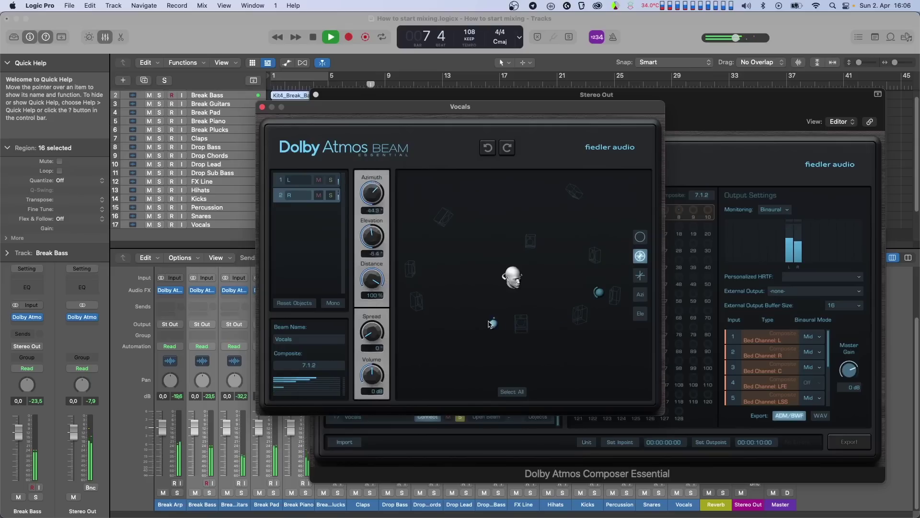
pyautogui.moveTo(490, 324); pyautogui.dragTo(422, 307)
pyautogui.moveTo(599, 292); pyautogui.dragTo(592, 311)
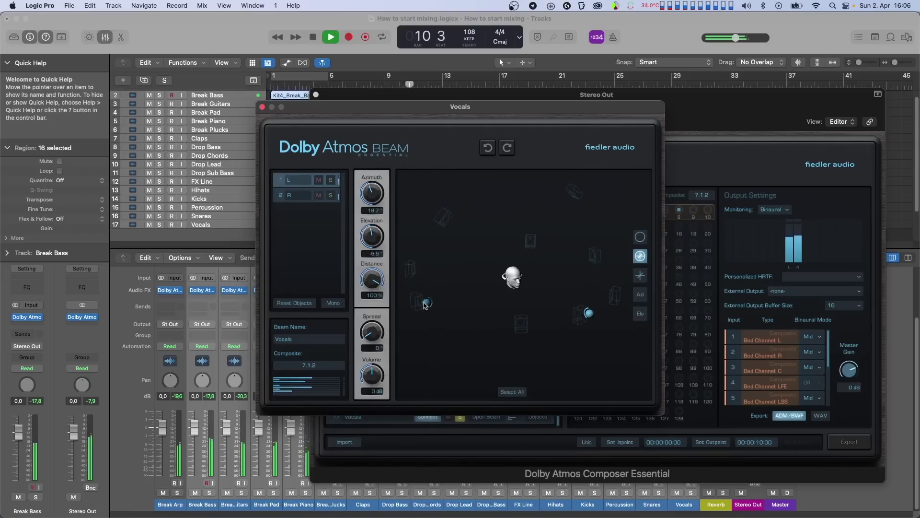
pyautogui.moveTo(425, 305); pyautogui.dragTo(525, 321)
pyautogui.moveTo(588, 318); pyautogui.dragTo(609, 264)
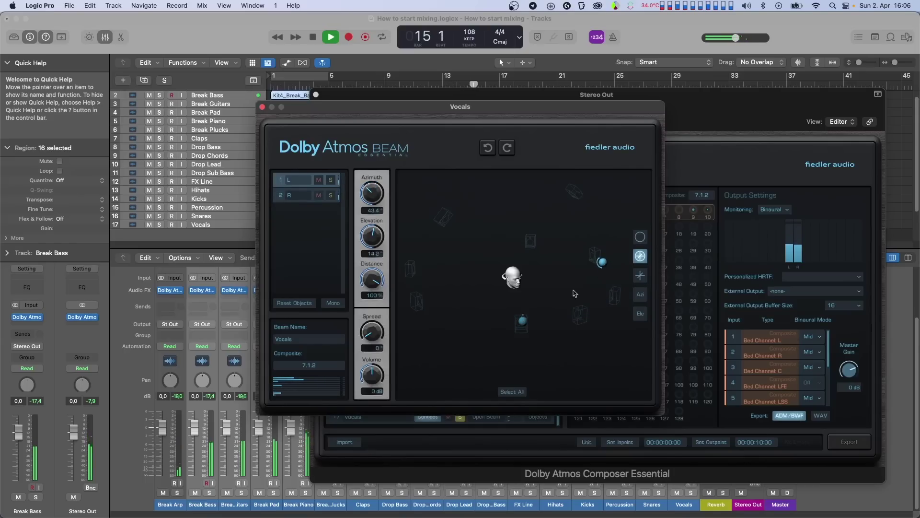
pyautogui.moveTo(527, 322); pyautogui.dragTo(525, 297)
pyautogui.moveTo(603, 267); pyautogui.dragTo(602, 260)
pyautogui.moveTo(521, 292); pyautogui.dragTo(509, 289)
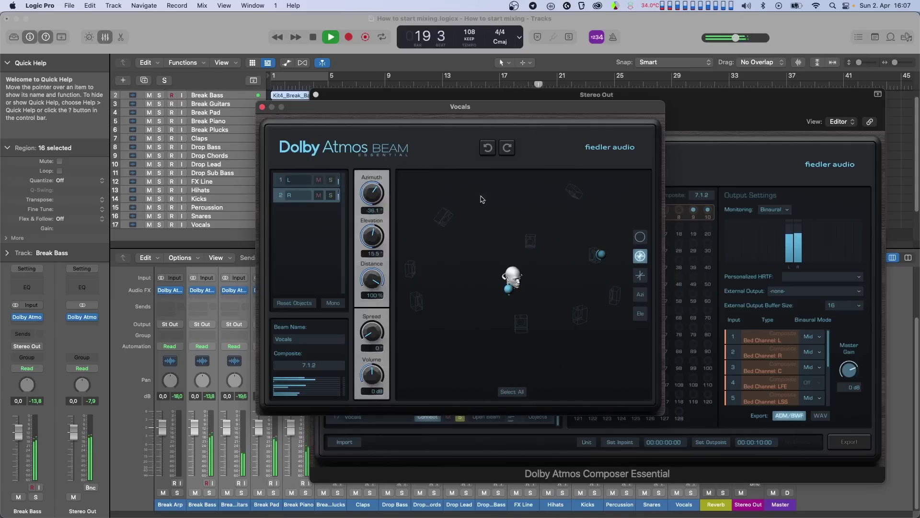
# Rewind to the start, close the Vocals panner, and insert Dolby Atmos Beam Essential on the Reverb bus
pyautogui.click(312, 37)
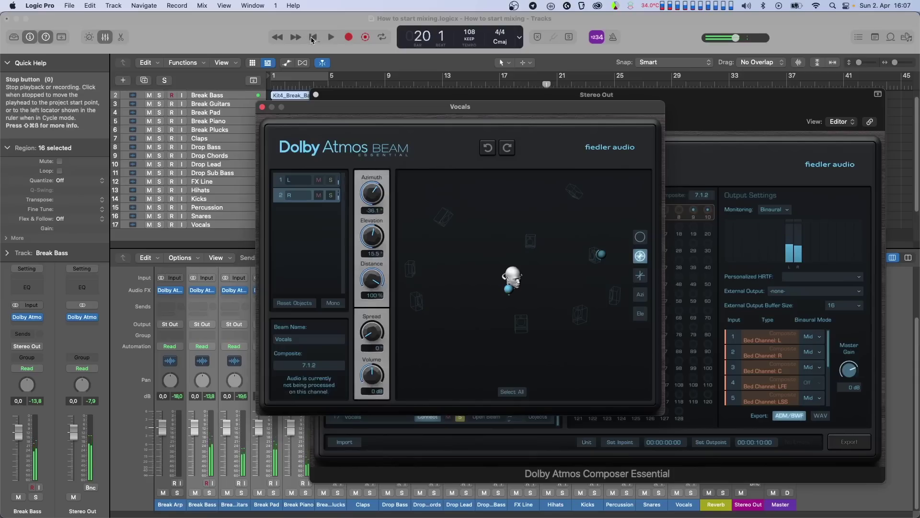
pyautogui.click(312, 37)
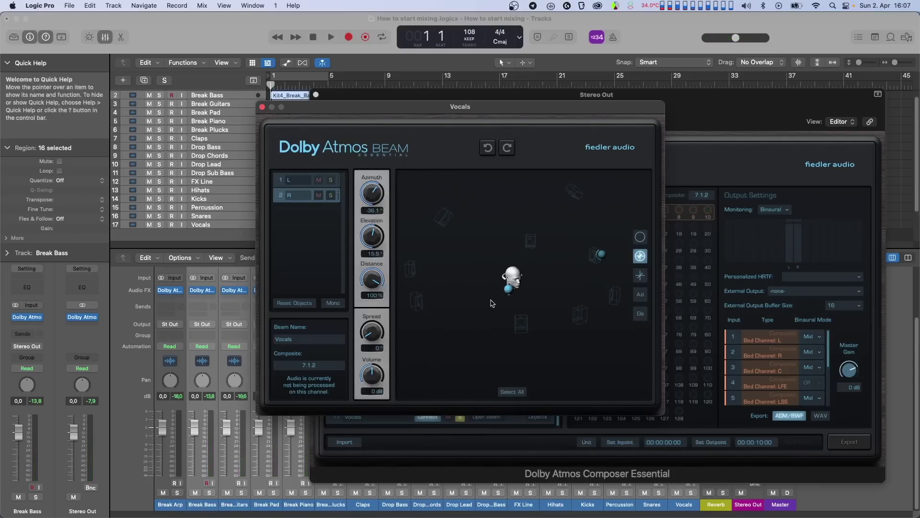
pyautogui.click(262, 107)
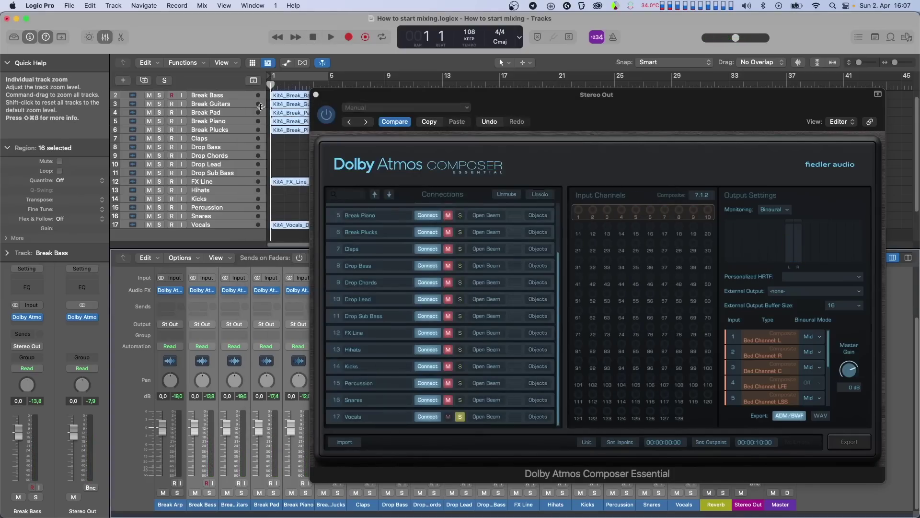
pyautogui.moveTo(670, 111); pyautogui.dragTo(433, 104)
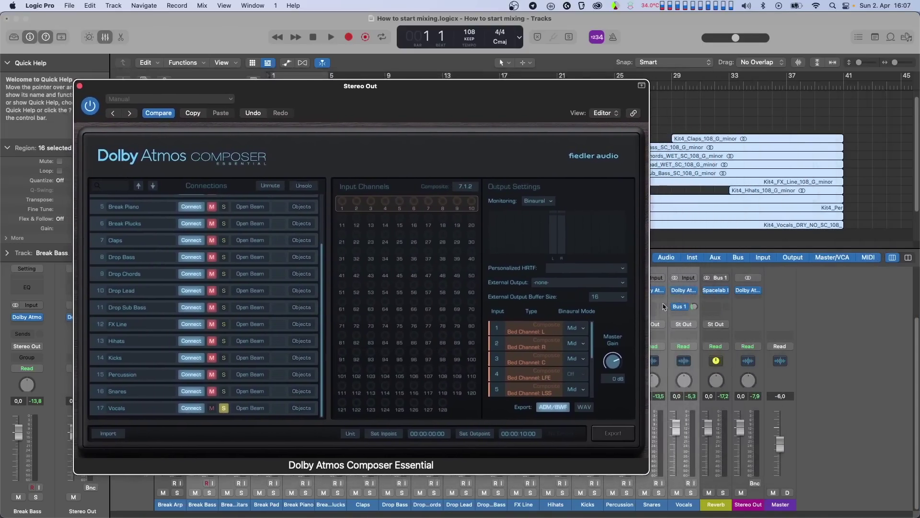
pyautogui.click(719, 298)
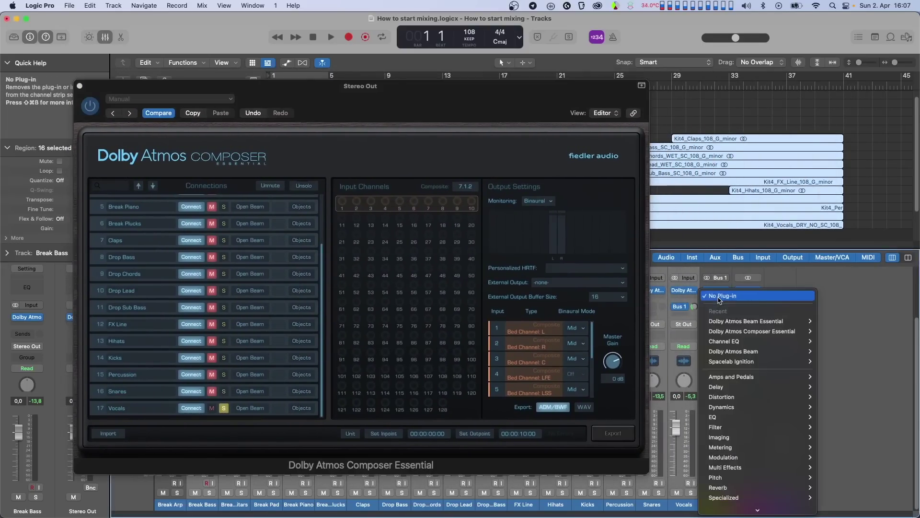
pyautogui.click(721, 322)
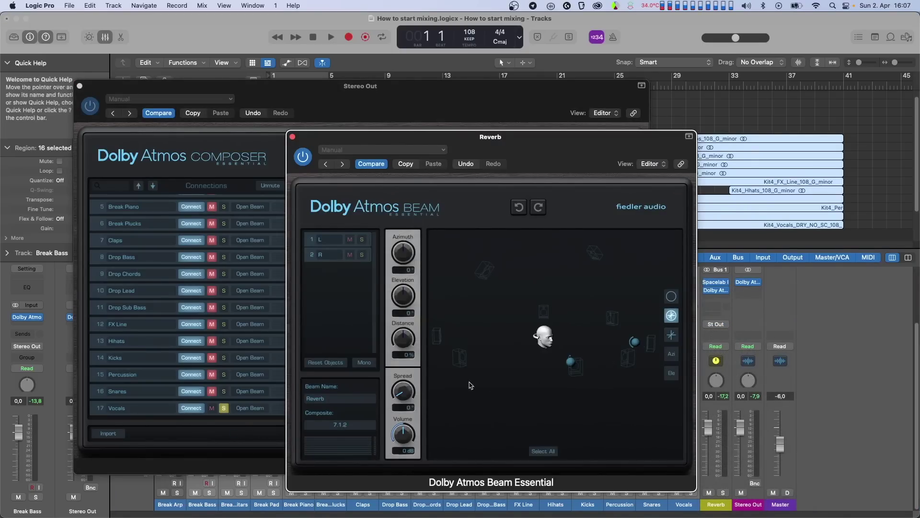
# Solo the Reverb bus in the Composer and start playback from bar 5
pyautogui.scroll(-1, 278, 378)
pyautogui.click(225, 400)
pyautogui.click(223, 407)
pyautogui.click(658, 146)
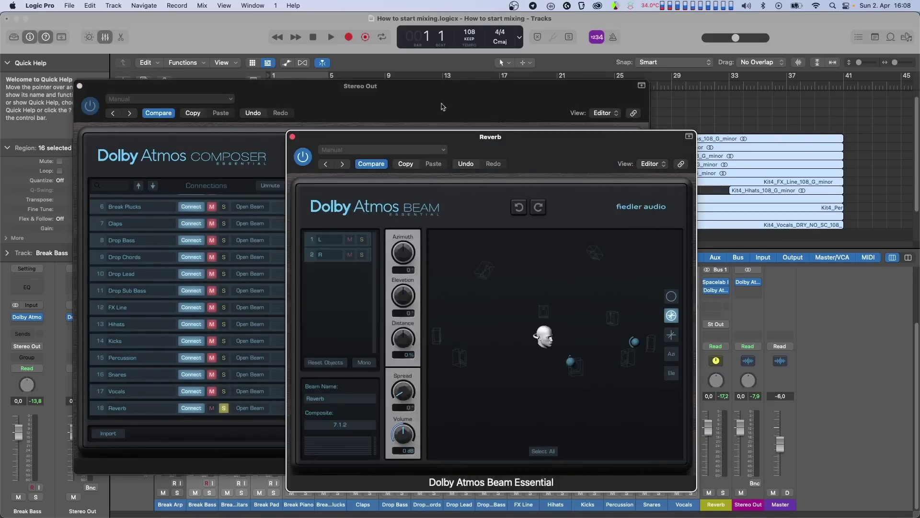
pyautogui.click(333, 78)
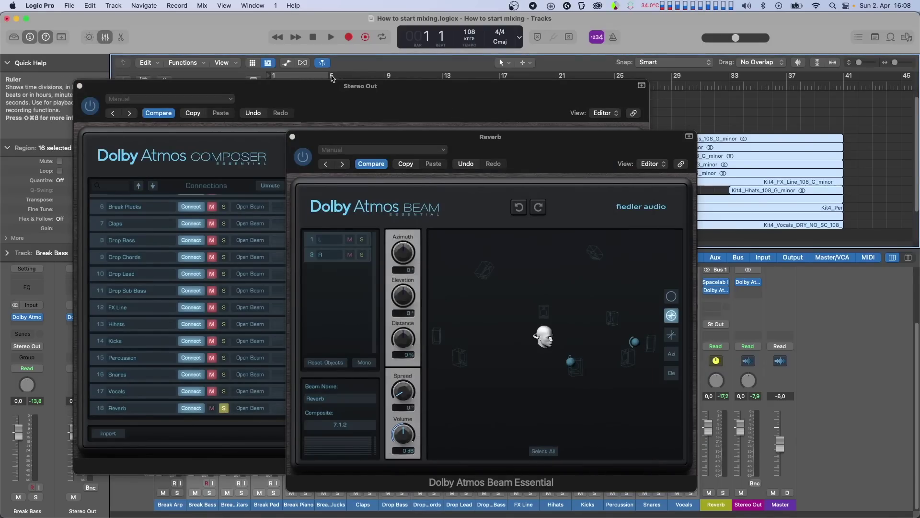
pyautogui.moveTo(331, 88); pyautogui.dragTo(331, 95)
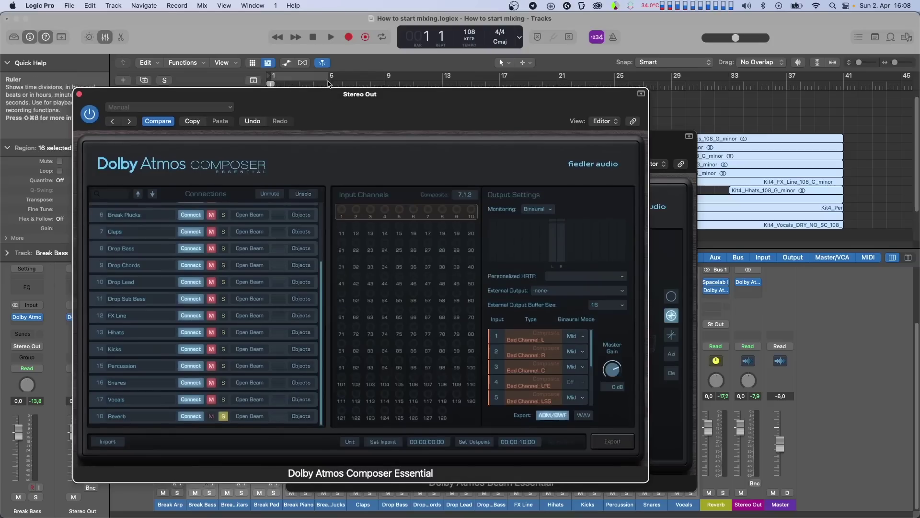
pyautogui.click(329, 83)
pyautogui.click(656, 149)
pyautogui.press('space')
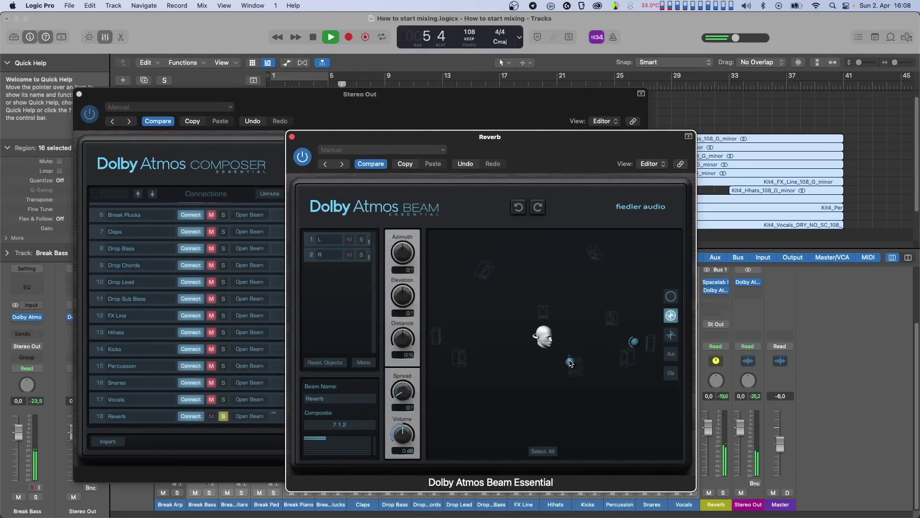
# Move the Reverb beam's L object far right and its R object far left
pyautogui.moveTo(571, 363); pyautogui.dragTo(531, 356)
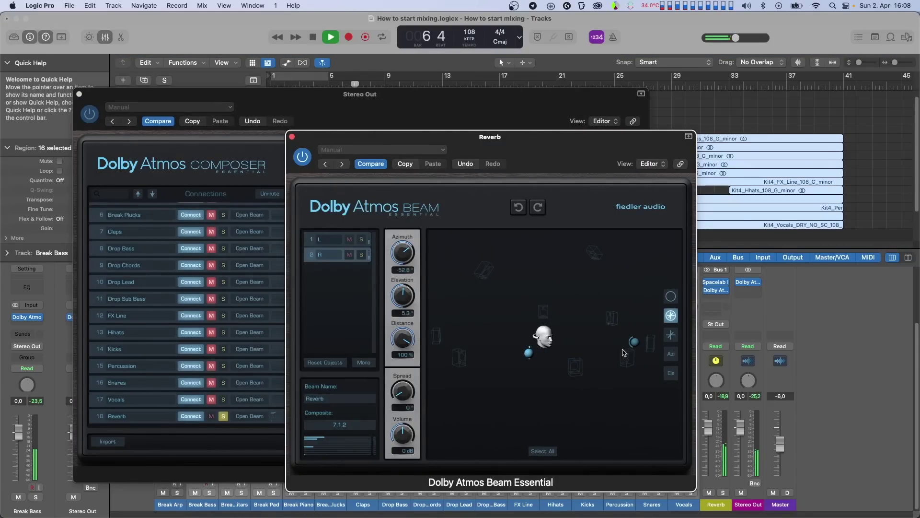
pyautogui.click(637, 343)
pyautogui.moveTo(638, 342); pyautogui.dragTo(612, 331)
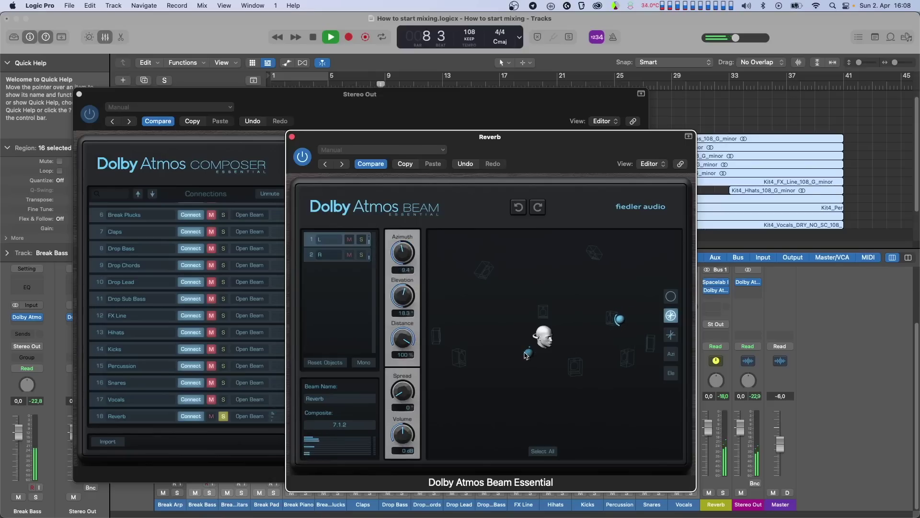
pyautogui.moveTo(526, 355); pyautogui.dragTo(459, 360)
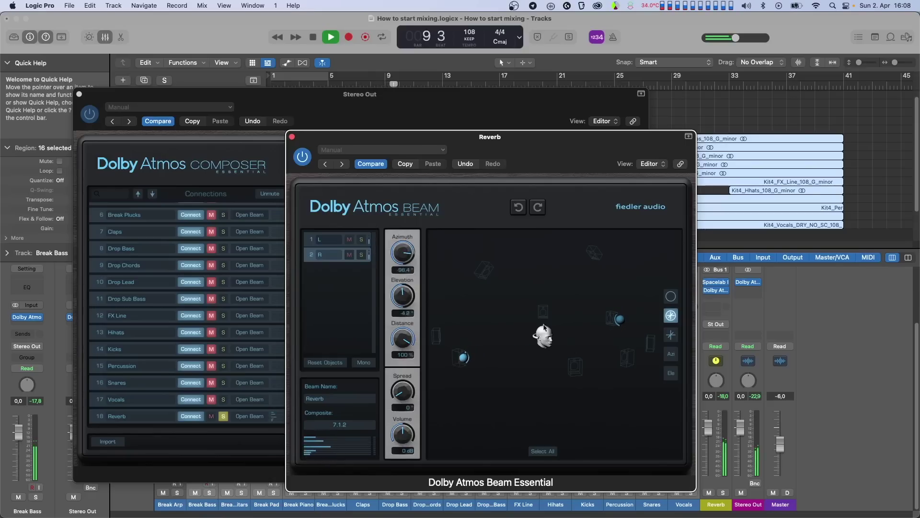
pyautogui.moveTo(617, 320); pyautogui.dragTo(642, 313)
pyautogui.click(641, 317)
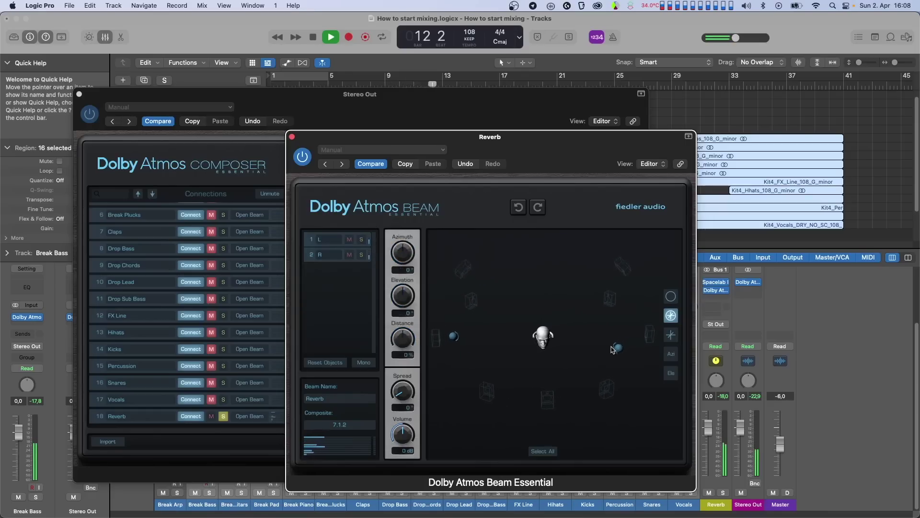
pyautogui.click(631, 342)
pyautogui.moveTo(634, 344); pyautogui.dragTo(653, 340)
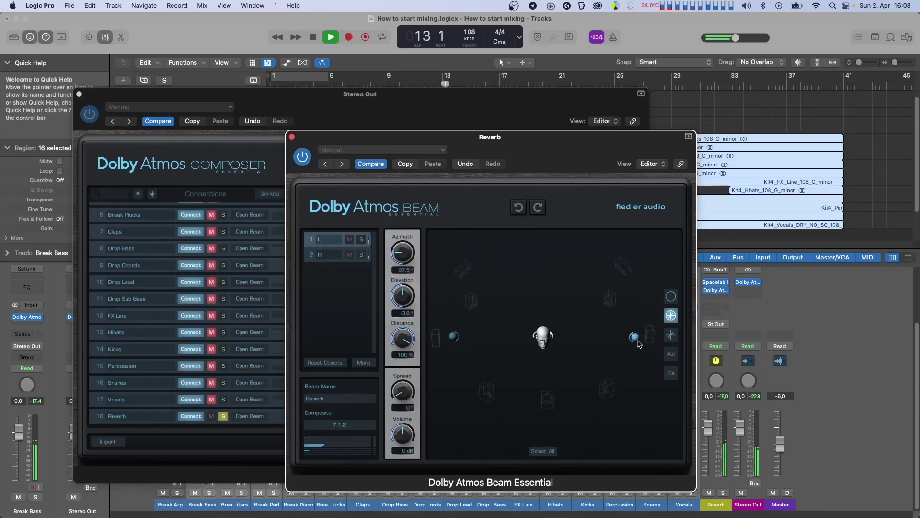
pyautogui.moveTo(643, 342); pyautogui.dragTo(644, 337)
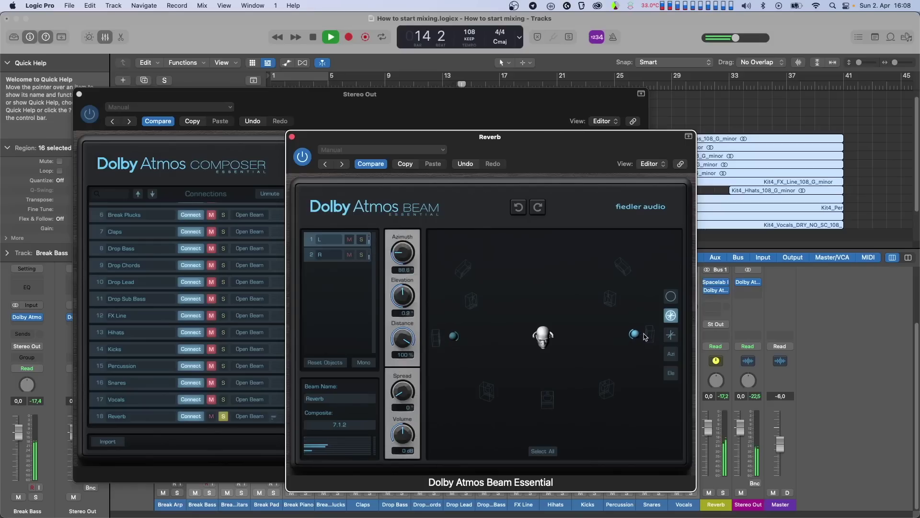
# Solo Vocals alongside Reverb in the Composer, then stop playback
pyautogui.click(224, 399)
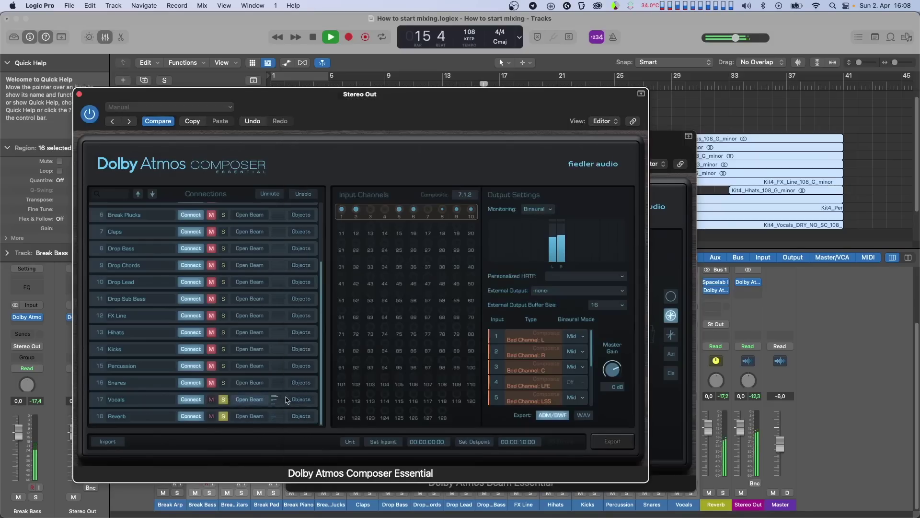
pyautogui.click(657, 144)
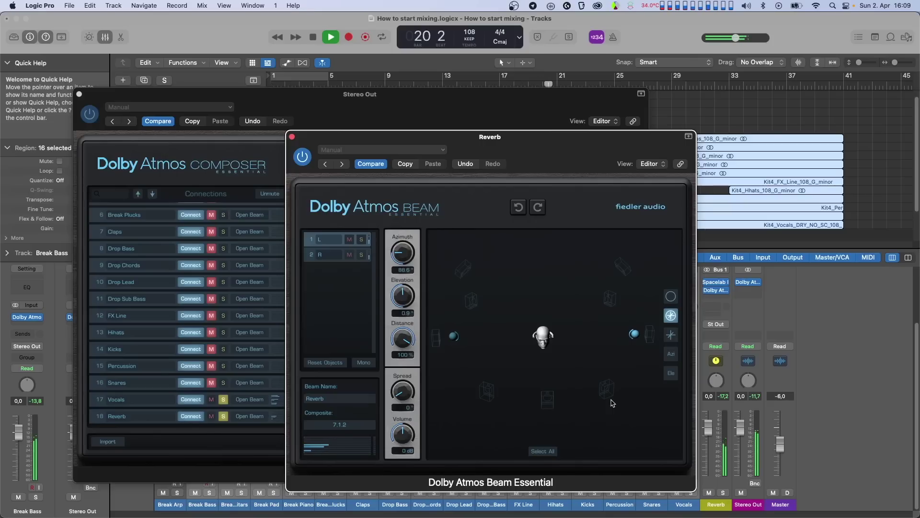
pyautogui.press('space')
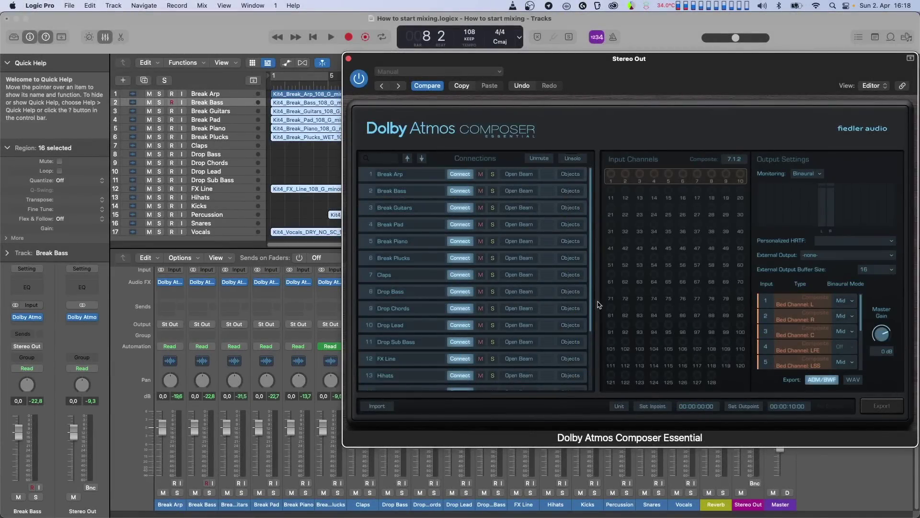
# Solo Break Plucks, open its Beam panner beside the Composer, and set its automation to Latch
pyautogui.click(492, 258)
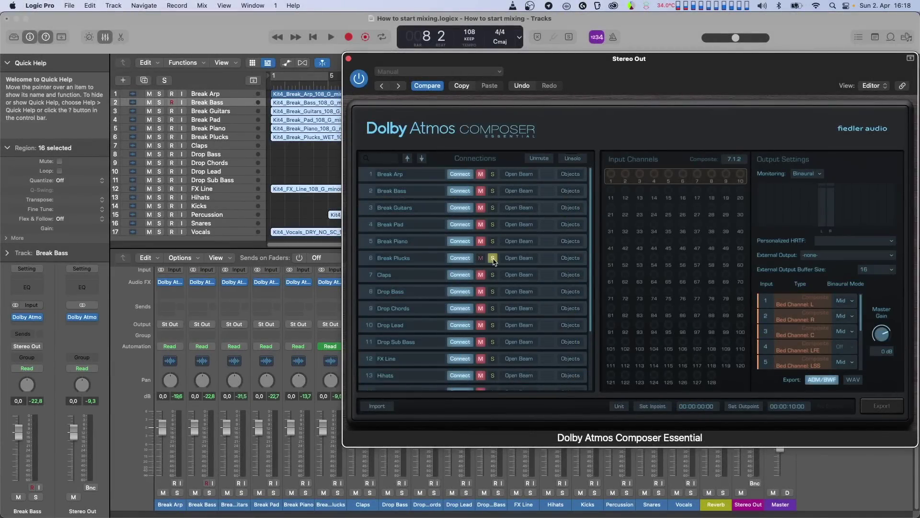
pyautogui.click(334, 283)
pyautogui.moveTo(395, 135); pyautogui.dragTo(496, 120)
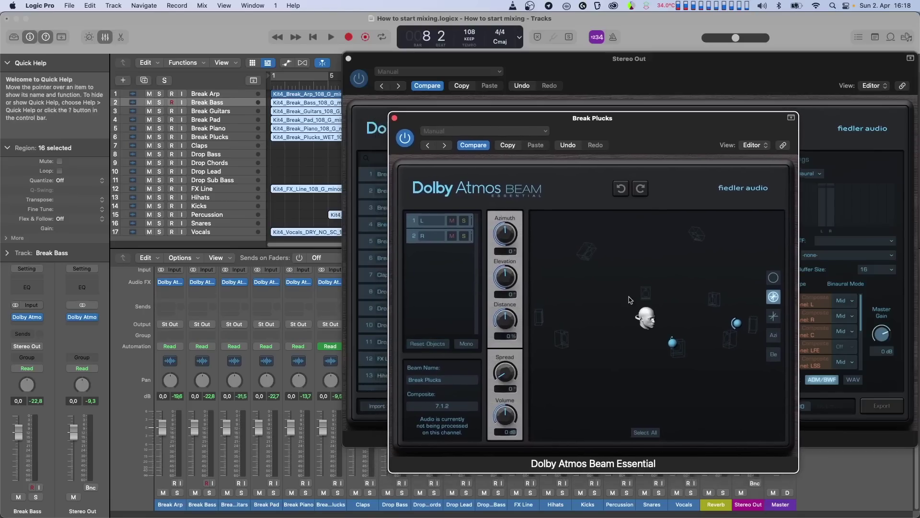
pyautogui.moveTo(629, 299); pyautogui.dragTo(746, 366)
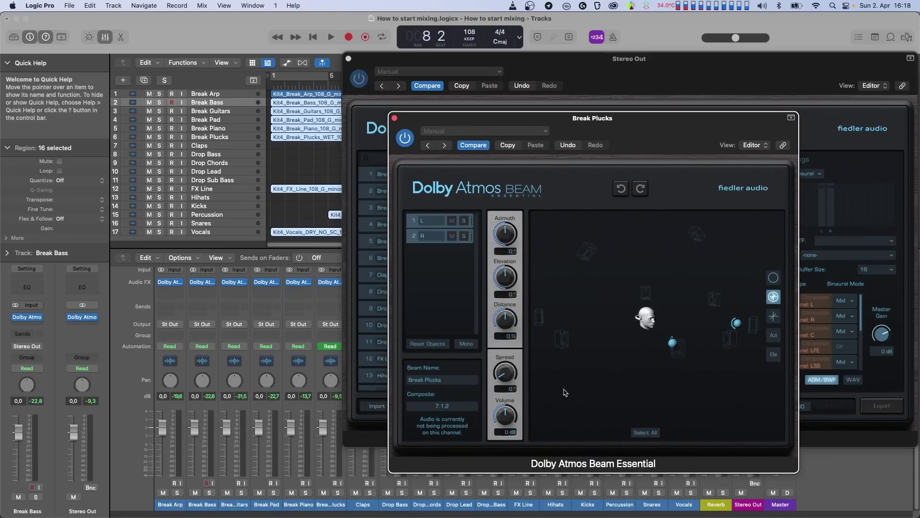
pyautogui.click(331, 347)
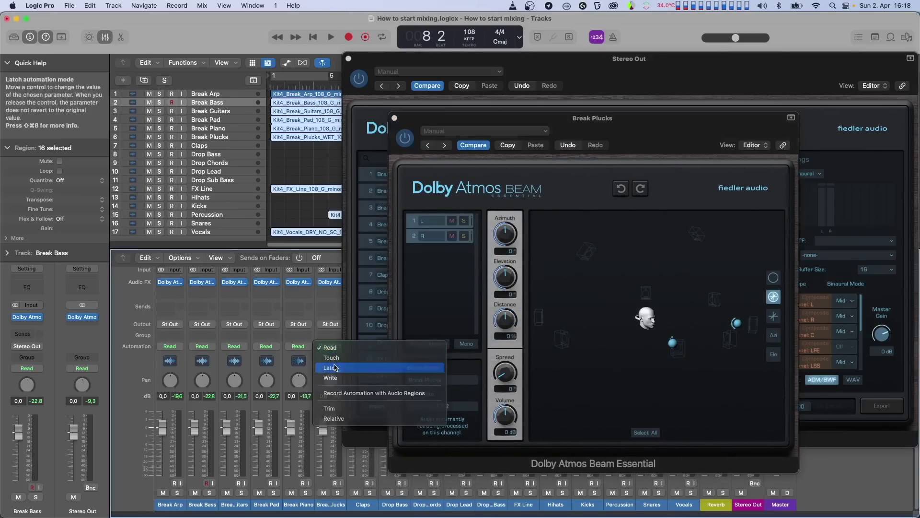
pyautogui.click(335, 368)
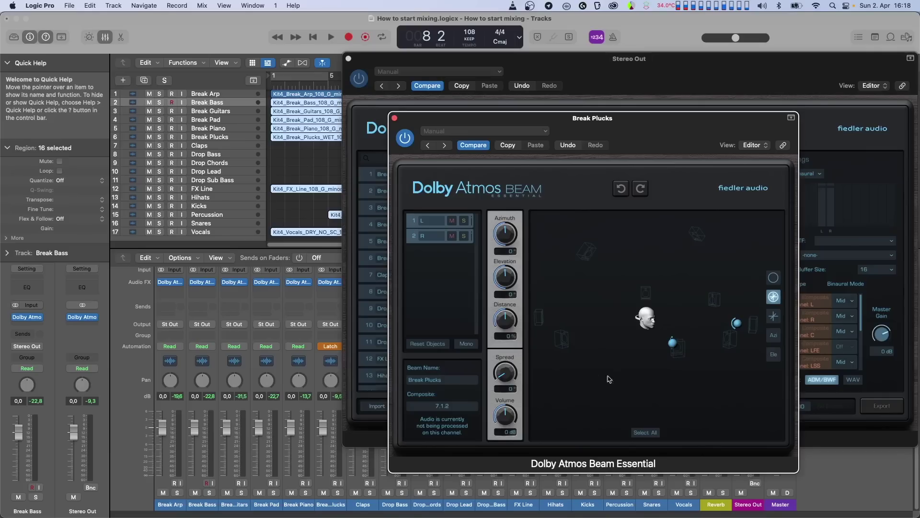
# Play from the start and sweep the Break Plucks object around the head, then up to the top left
pyautogui.click(773, 334)
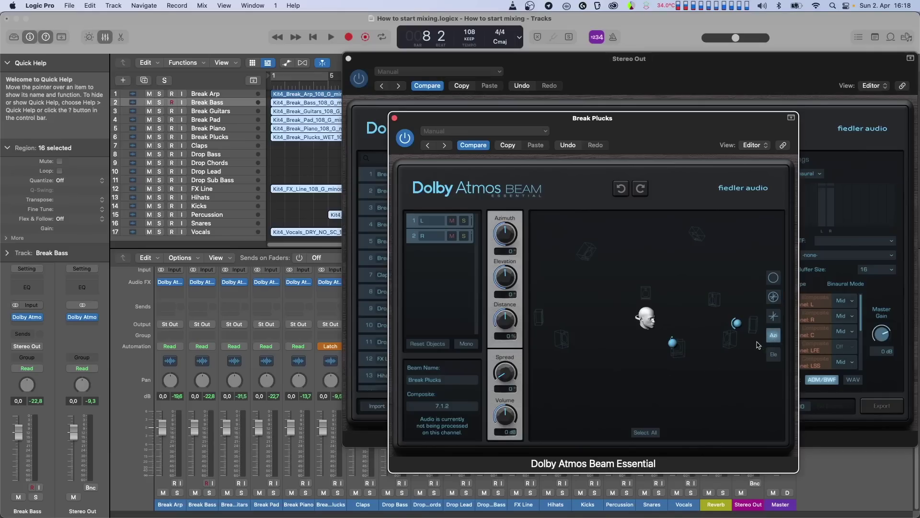
pyautogui.press('Return')
pyautogui.press('space')
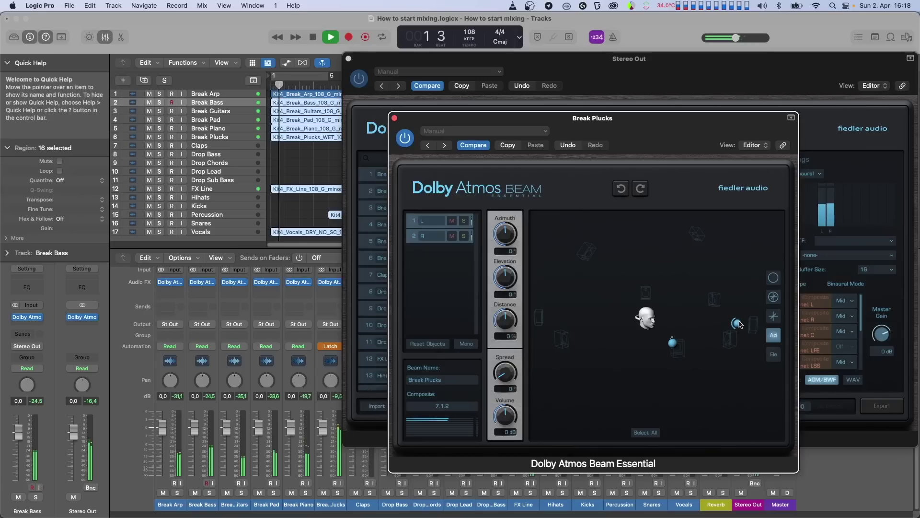
pyautogui.moveTo(736, 326); pyautogui.dragTo(366, 355)
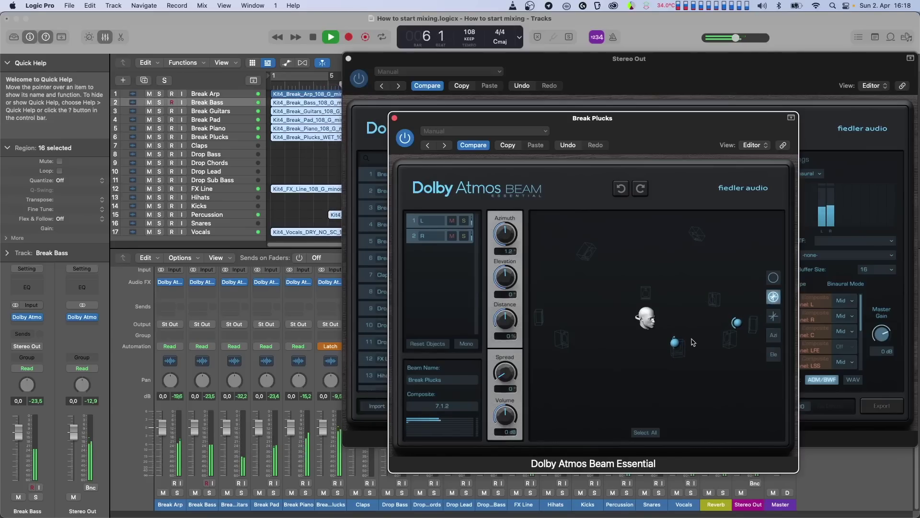
pyautogui.moveTo(674, 347)
pyautogui.mouseDown()
pyautogui.moveTo(652, 261)
pyautogui.moveTo(618, 241)
pyautogui.moveTo(591, 247)
pyautogui.moveTo(572, 266)
pyautogui.moveTo(532, 357)
pyautogui.moveTo(716, 378)
pyautogui.moveTo(767, 309)
pyautogui.moveTo(766, 346)
pyautogui.moveTo(657, 339)
pyautogui.moveTo(645, 319)
pyautogui.moveTo(693, 244)
pyautogui.moveTo(684, 297)
pyautogui.moveTo(700, 353)
pyautogui.moveTo(673, 340)
pyautogui.moveTo(699, 341)
pyautogui.moveTo(674, 371)
pyautogui.moveTo(555, 304)
pyautogui.moveTo(696, 244)
pyautogui.moveTo(698, 310)
pyautogui.moveTo(713, 343)
pyautogui.moveTo(692, 352)
pyautogui.moveTo(573, 347)
pyautogui.moveTo(569, 284)
pyautogui.moveTo(732, 297)
pyautogui.moveTo(750, 335)
pyautogui.moveTo(740, 330)
pyautogui.moveTo(714, 350)
pyautogui.moveTo(674, 346)
pyautogui.mouseUp()
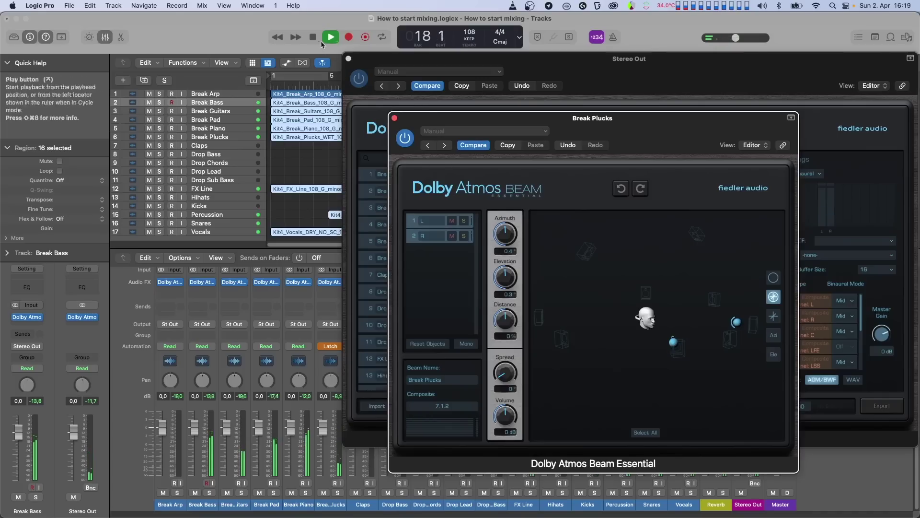
# Stop, switch Break Plucks automation to Read, and replay to hear the recorded panning
pyautogui.press('space')
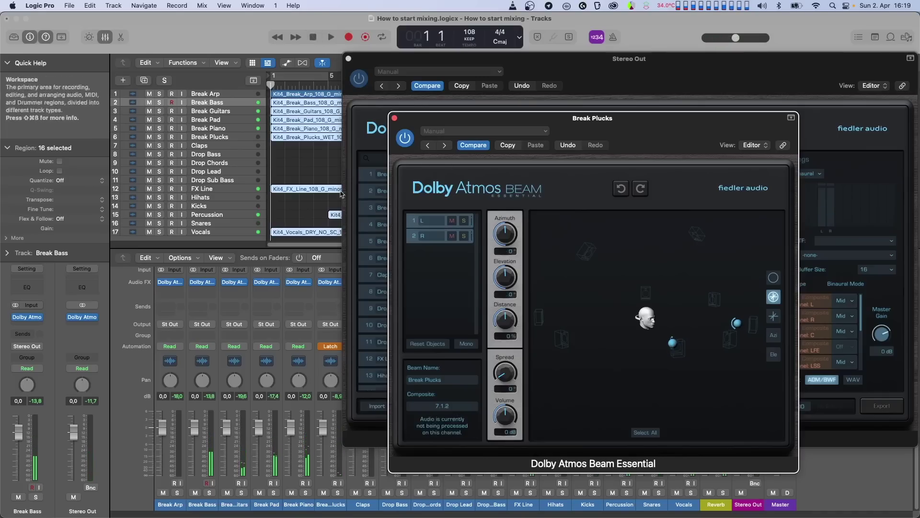
pyautogui.click(330, 346)
pyautogui.click(335, 328)
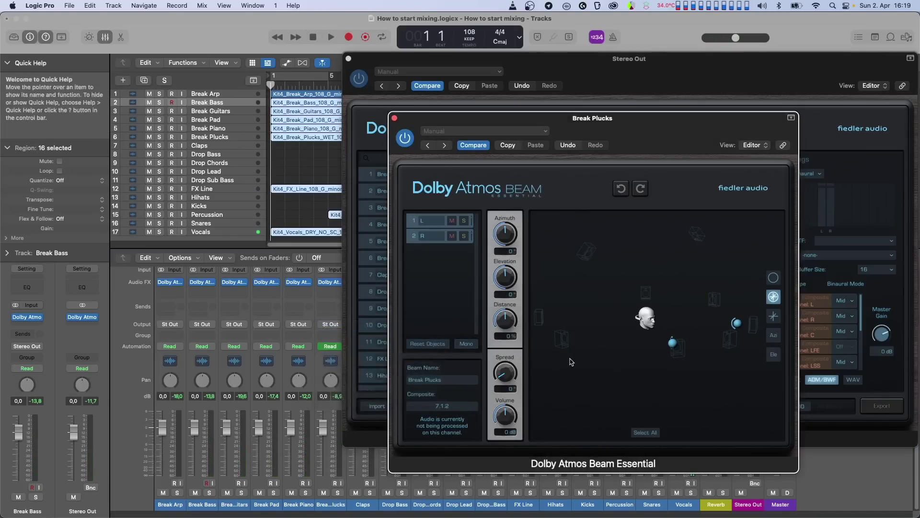
pyautogui.press('space')
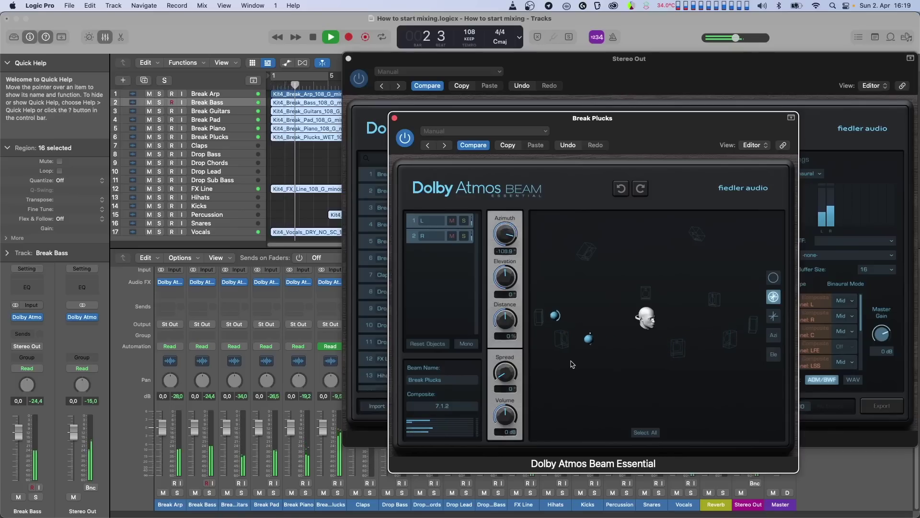
# Close the Beam window, toggle the Break Plucks solo on and off, and stop playback near bar 12
pyautogui.press('super+w')
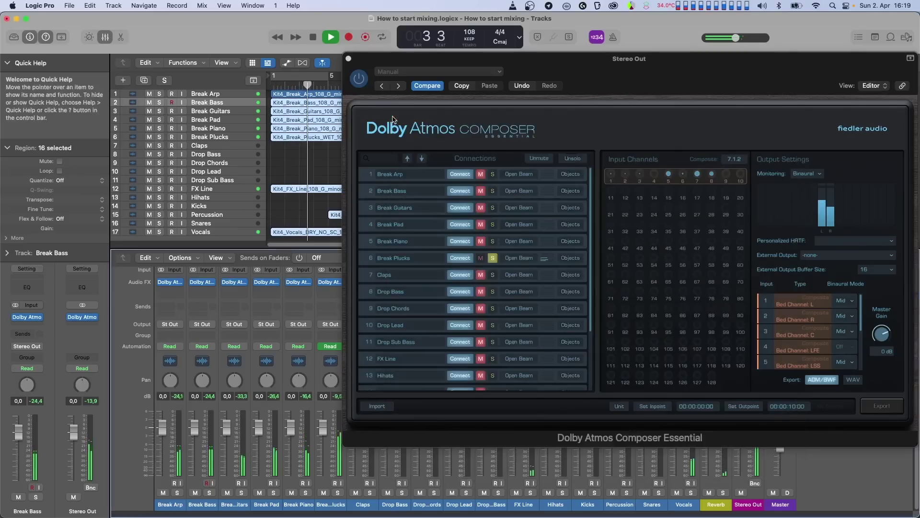
pyautogui.click(492, 258)
pyautogui.click(496, 261)
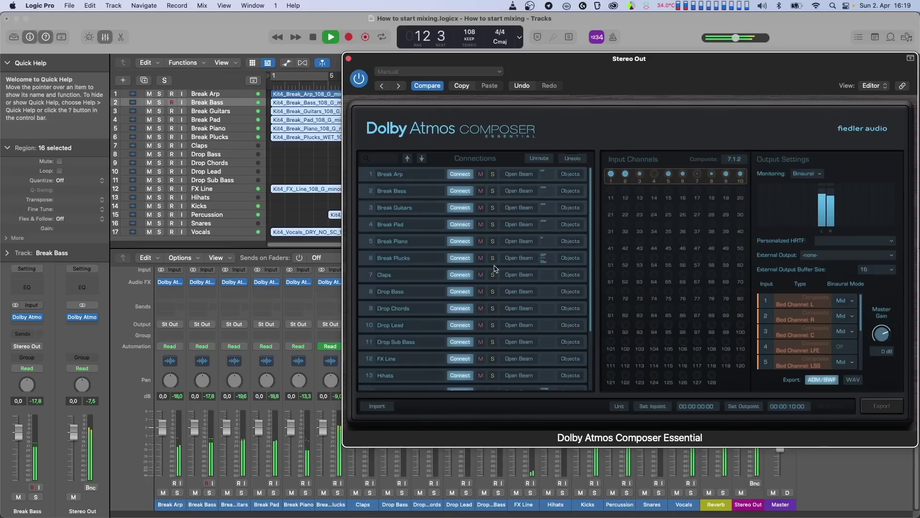
pyautogui.press('space')
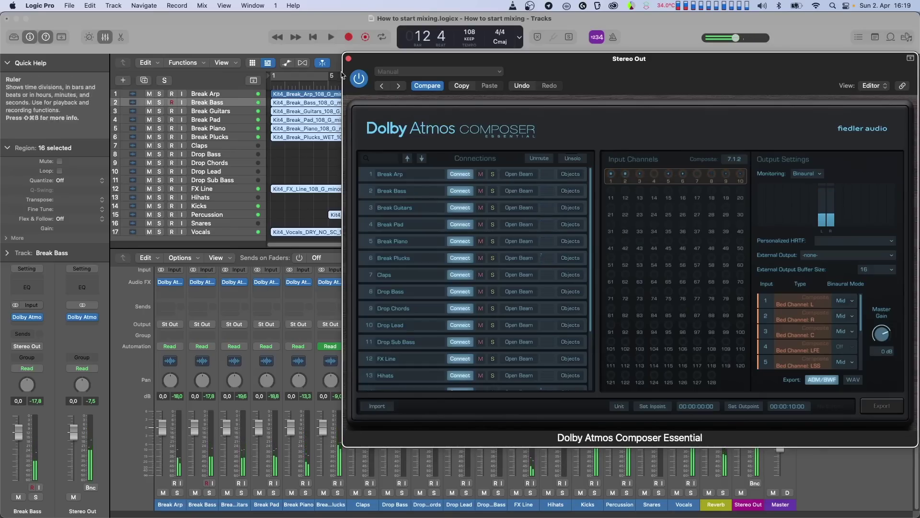
# Return the playhead to bar 1 and set row 6, Break Plucks, to Objects in the Composer
pyautogui.click(316, 38)
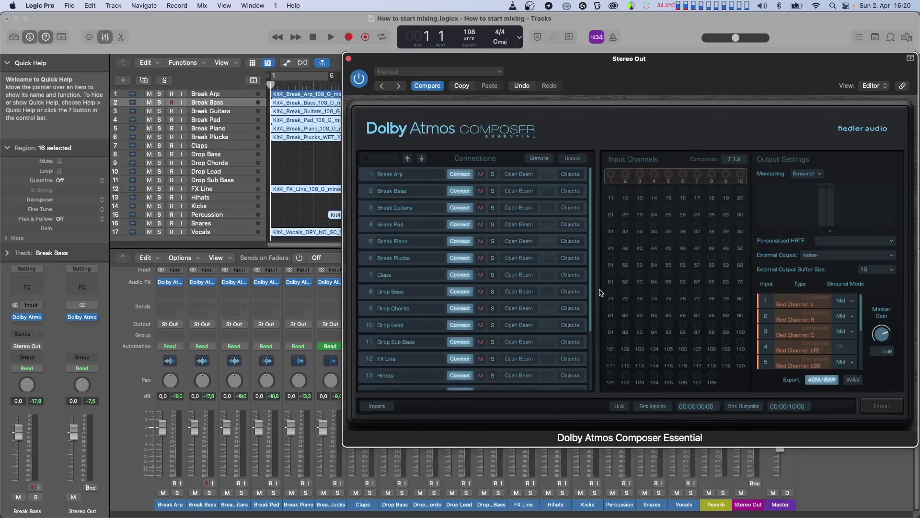
pyautogui.click(571, 258)
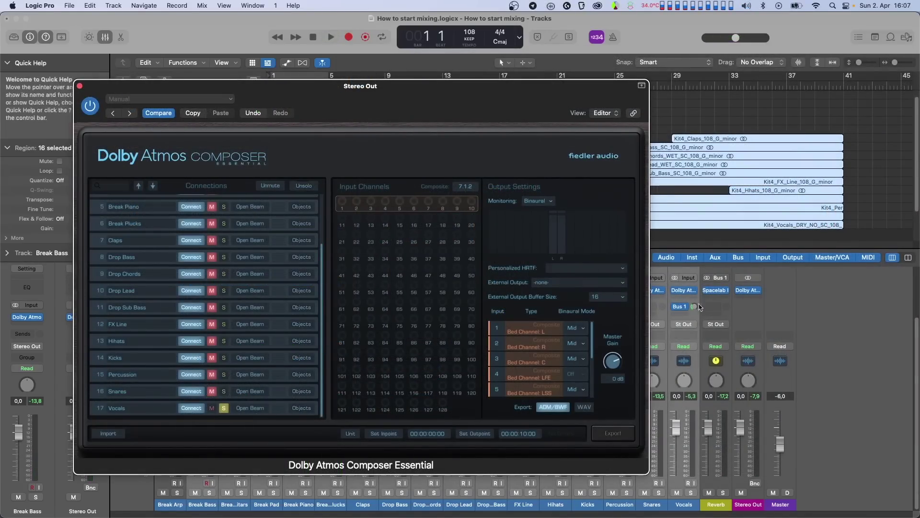
# Insert Dolby Atmos Beam Essential on the Reverb channel and reposition its L and R objects during playback
pyautogui.click(718, 299)
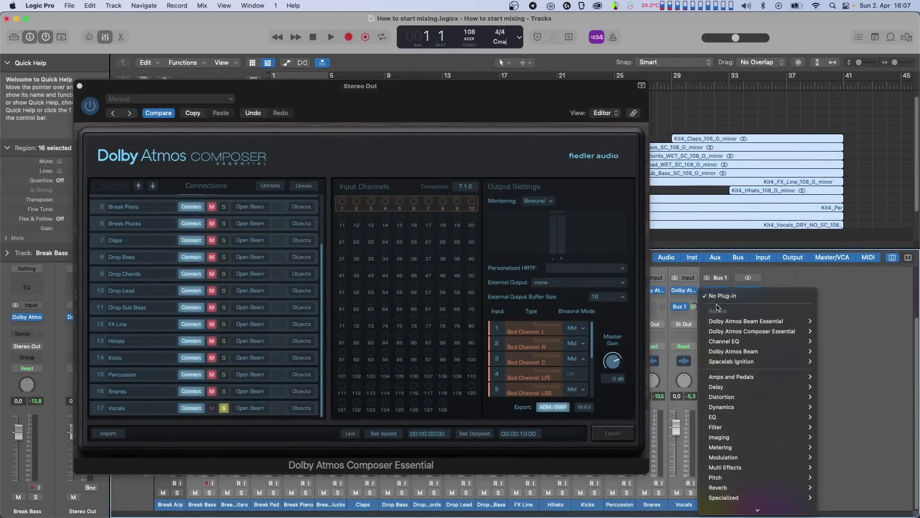
pyautogui.moveTo(757, 321)
pyautogui.click(834, 331)
pyautogui.press('space')
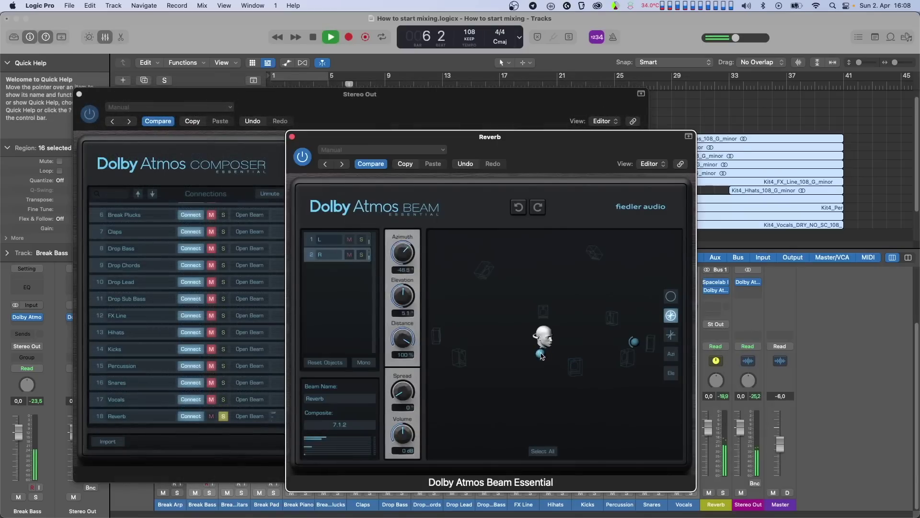
pyautogui.moveTo(540, 356); pyautogui.dragTo(530, 355)
pyautogui.moveTo(634, 342); pyautogui.dragTo(618, 325)
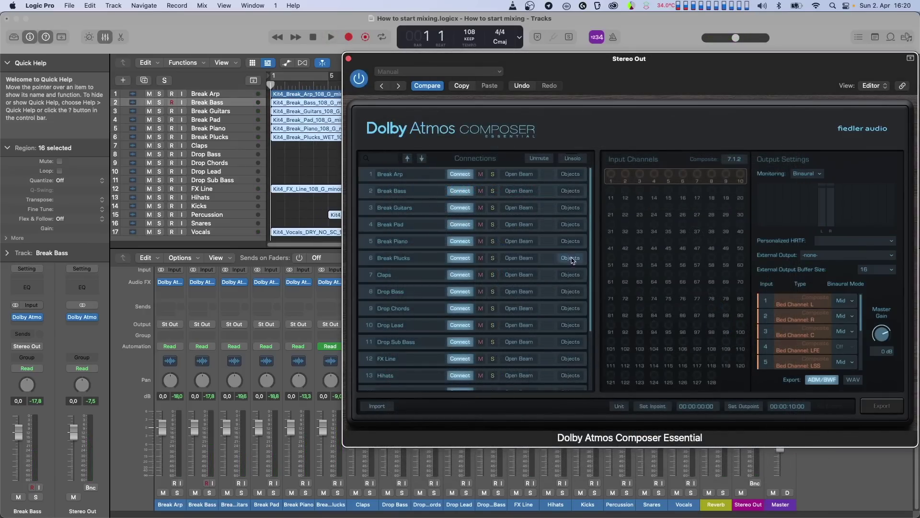
# Switch Break Plucks on row 6 to Objects, feeding Composer inputs 11 and 12
pyautogui.click(571, 259)
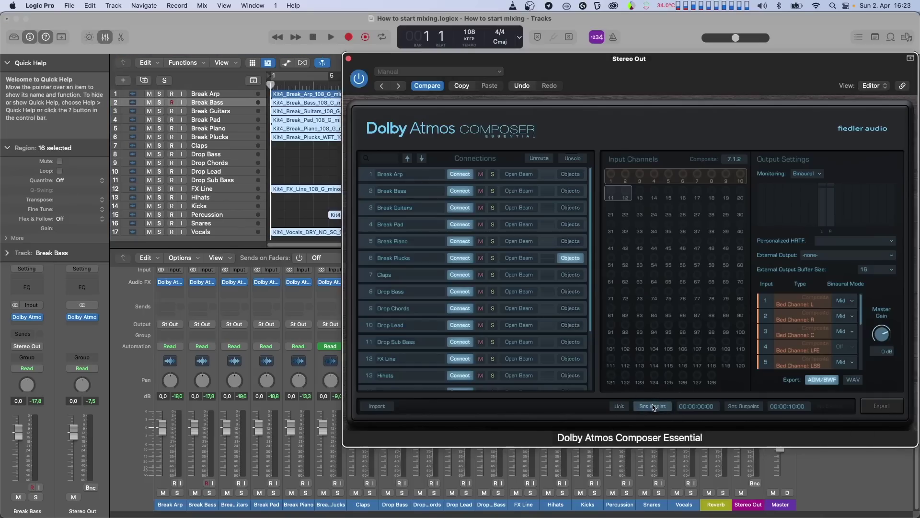
# Set the Composer export out point to bar 17 (00:00:35:13) and return the playhead to the start
pyautogui.moveTo(526, 63); pyautogui.dragTo(470, 151)
pyautogui.click(500, 85)
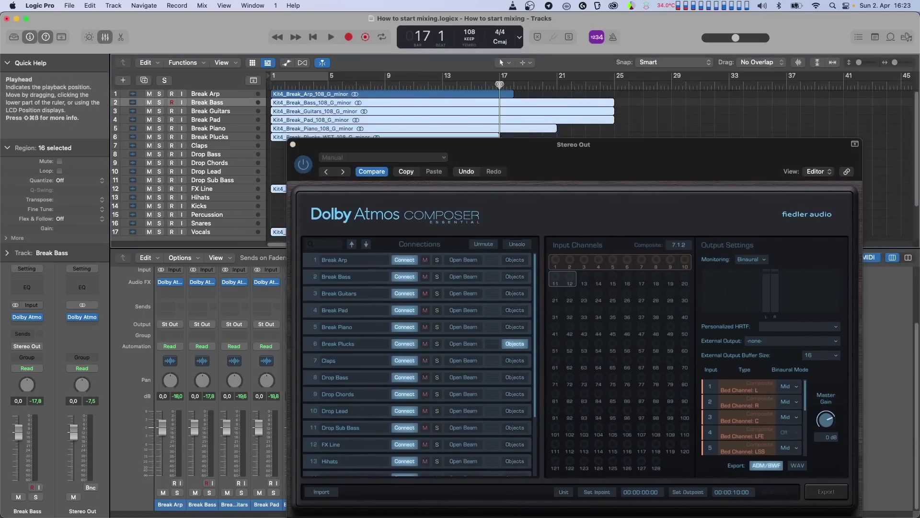
pyautogui.click(688, 492)
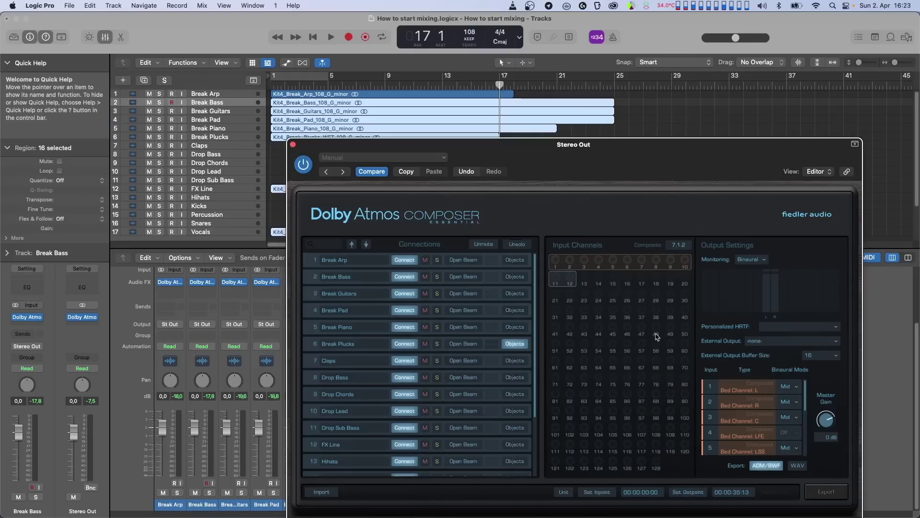
pyautogui.press('Return')
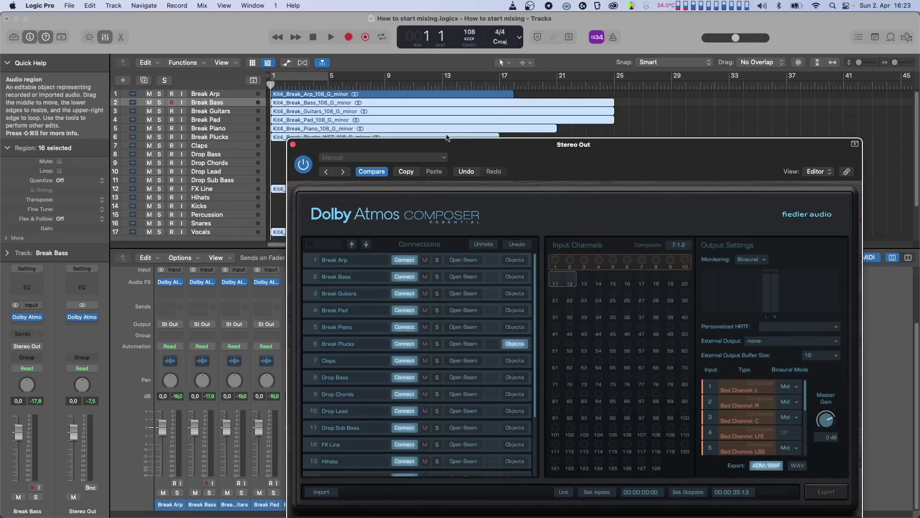
pyautogui.moveTo(490, 143); pyautogui.dragTo(470, 85)
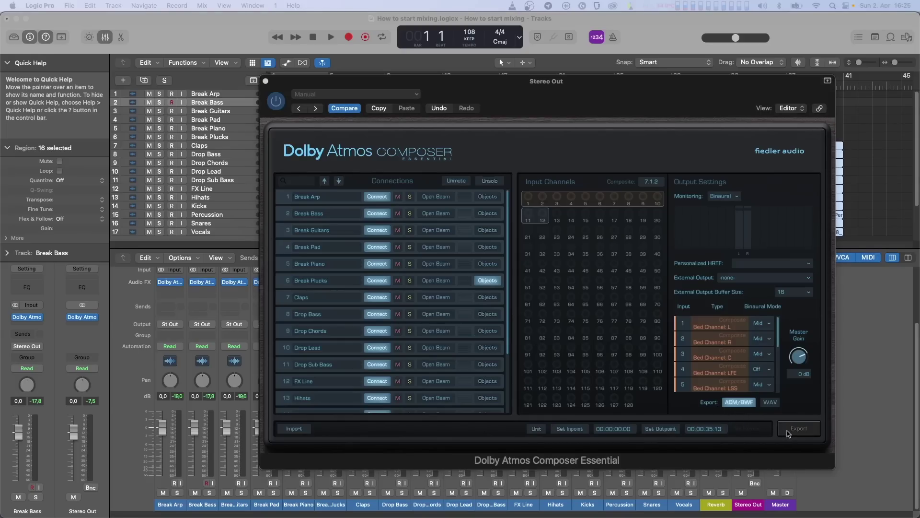
# Arm an ADM-BWF export of the Atmos mix named 'atmostest'
pyautogui.click(789, 433)
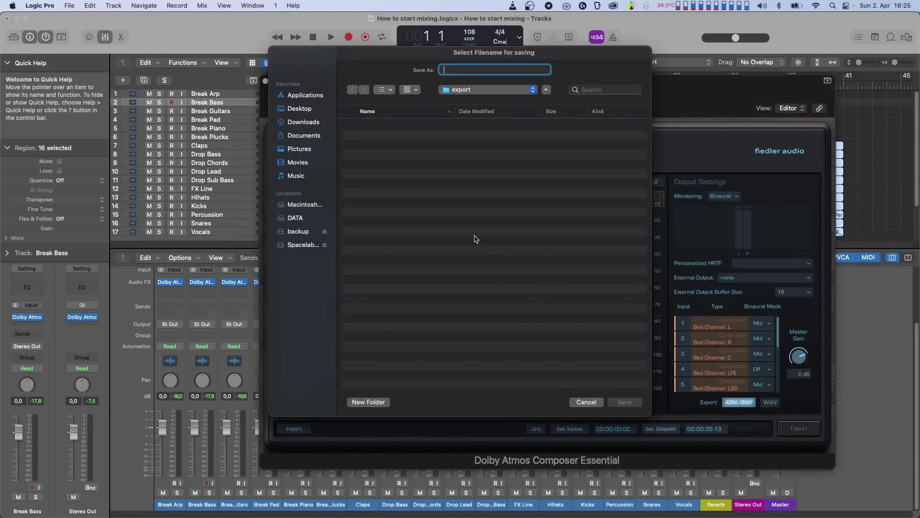
pyautogui.write('atmostest')
pyautogui.click(629, 402)
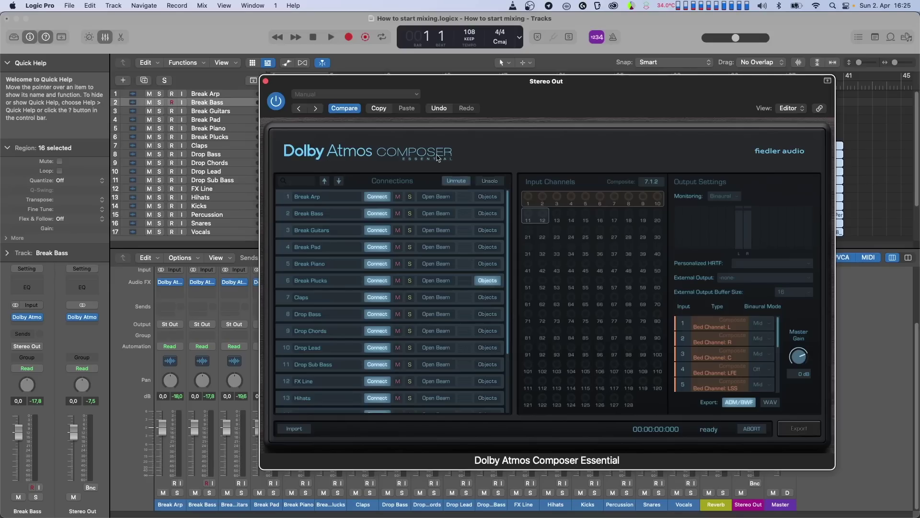
# Play the song through to render the export, dismiss the success message, and stop playback
pyautogui.click(331, 37)
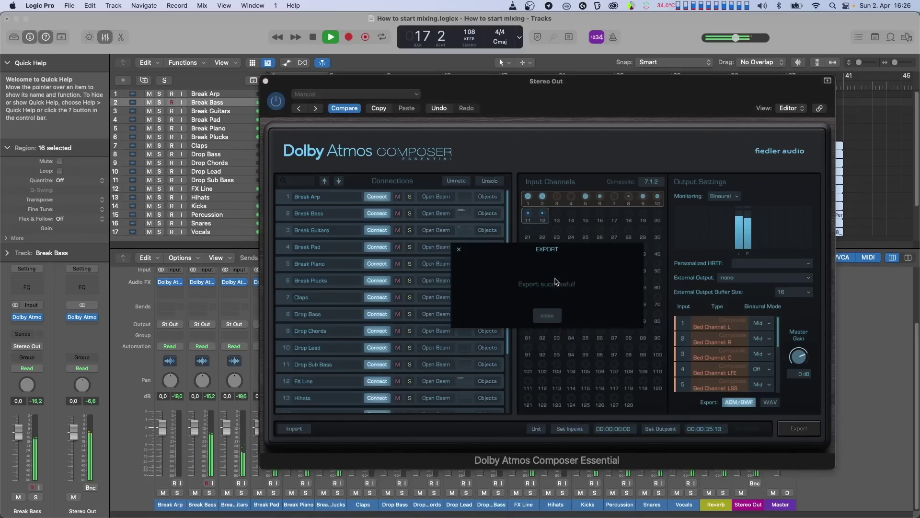
pyautogui.click(553, 319)
pyautogui.press('space')
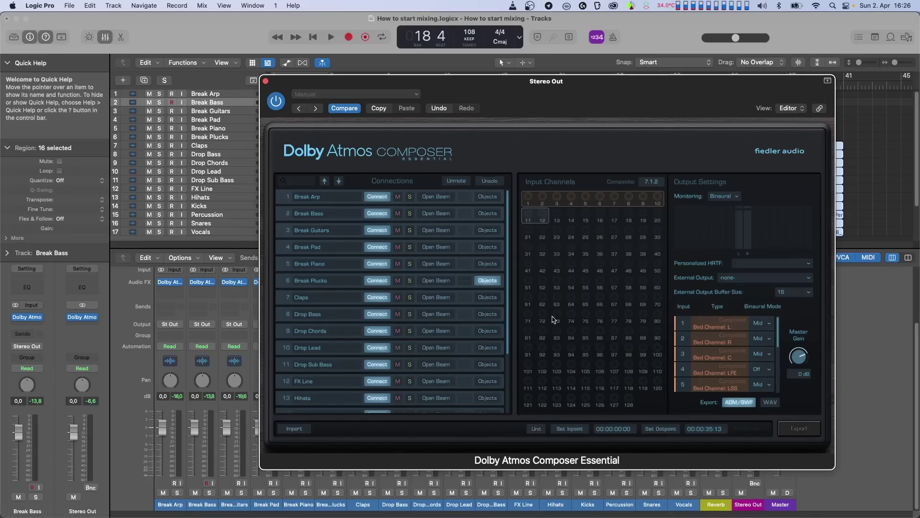
pyautogui.click(798, 429)
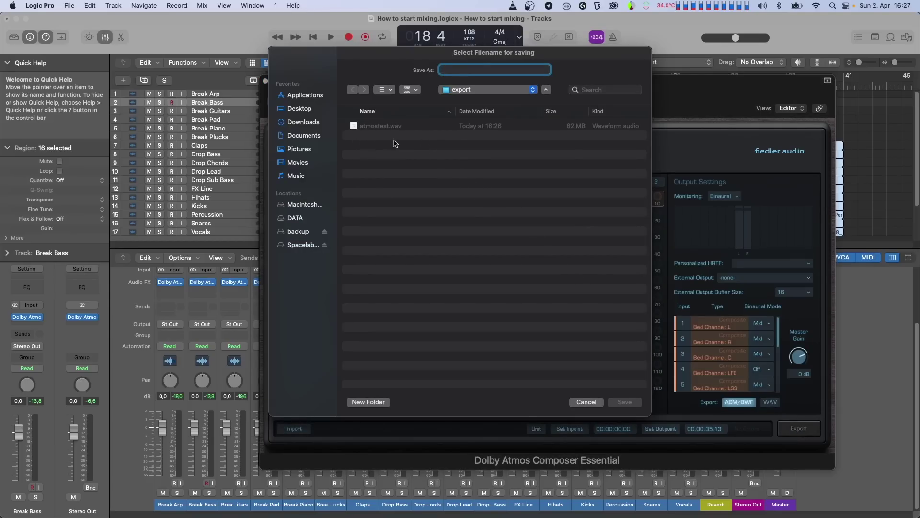
pyautogui.click(580, 403)
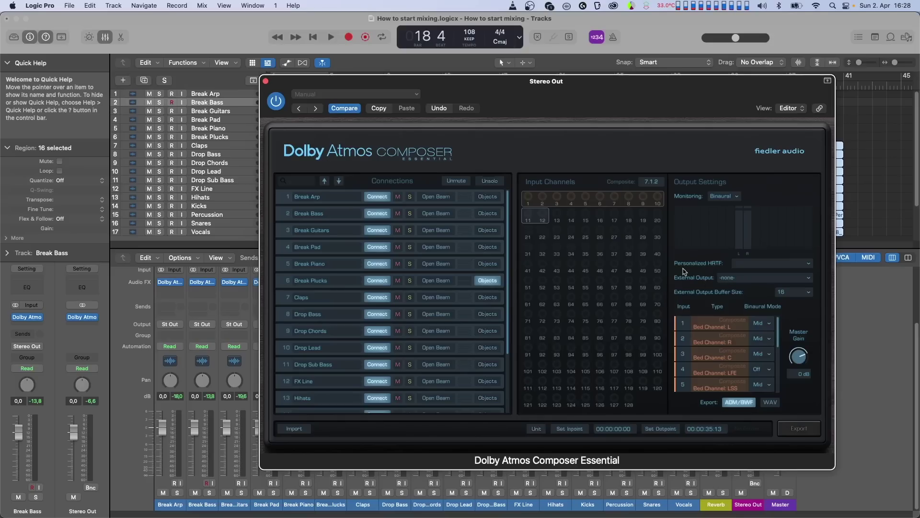
# Route the Atmos Composer's external output to BlackHole 16ch and set monitoring format to 9.1.6
pyautogui.click(731, 278)
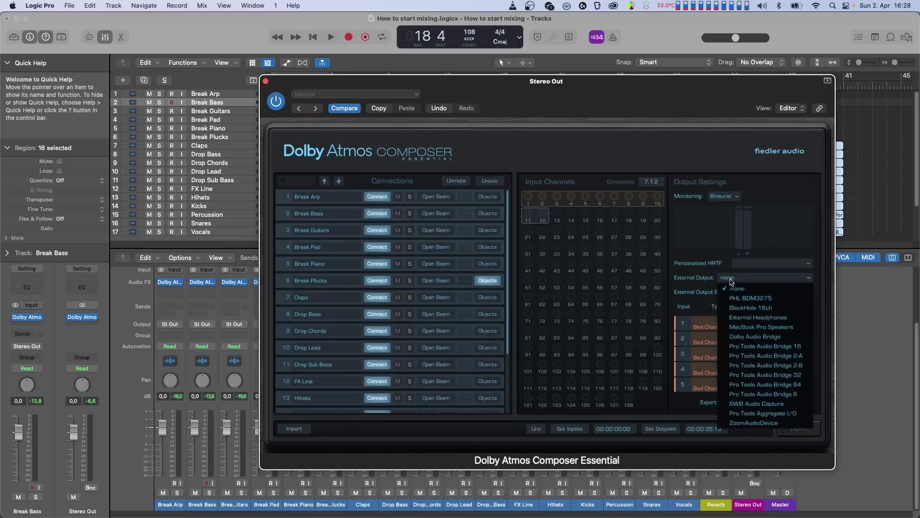
pyautogui.click(741, 309)
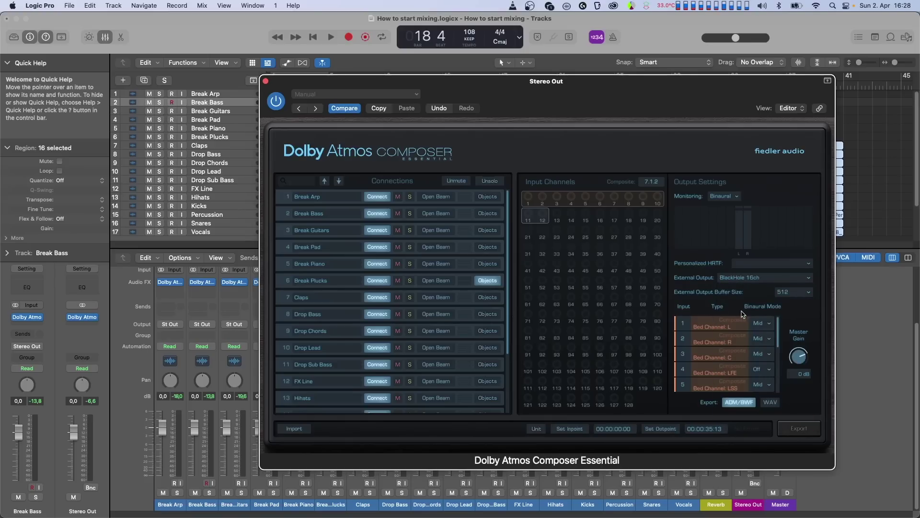
pyautogui.click(731, 197)
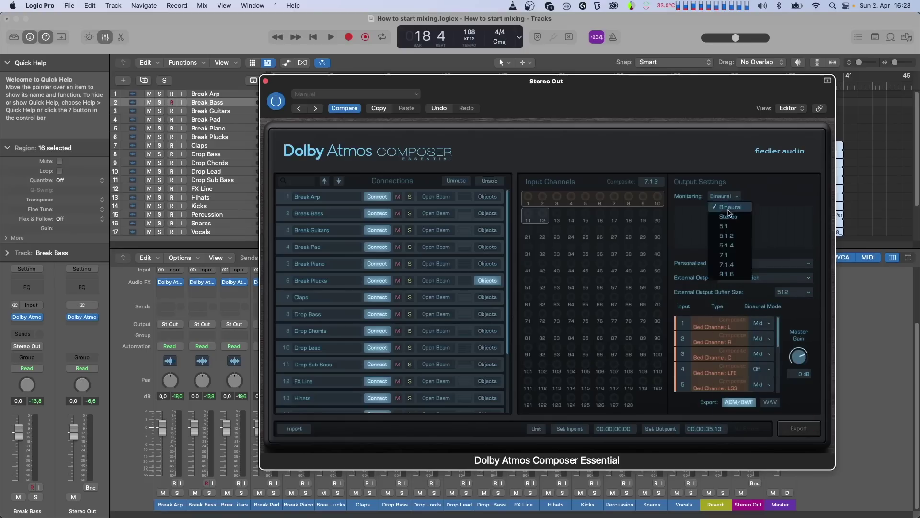
pyautogui.click(735, 276)
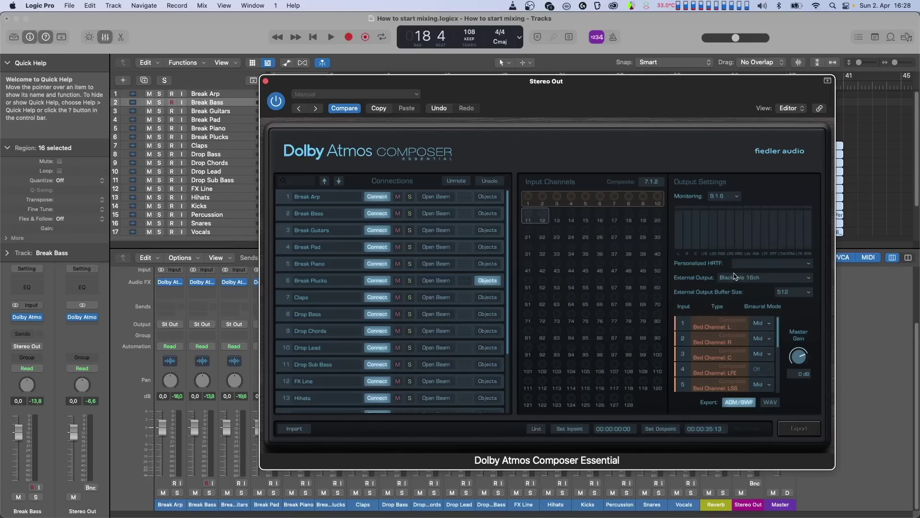